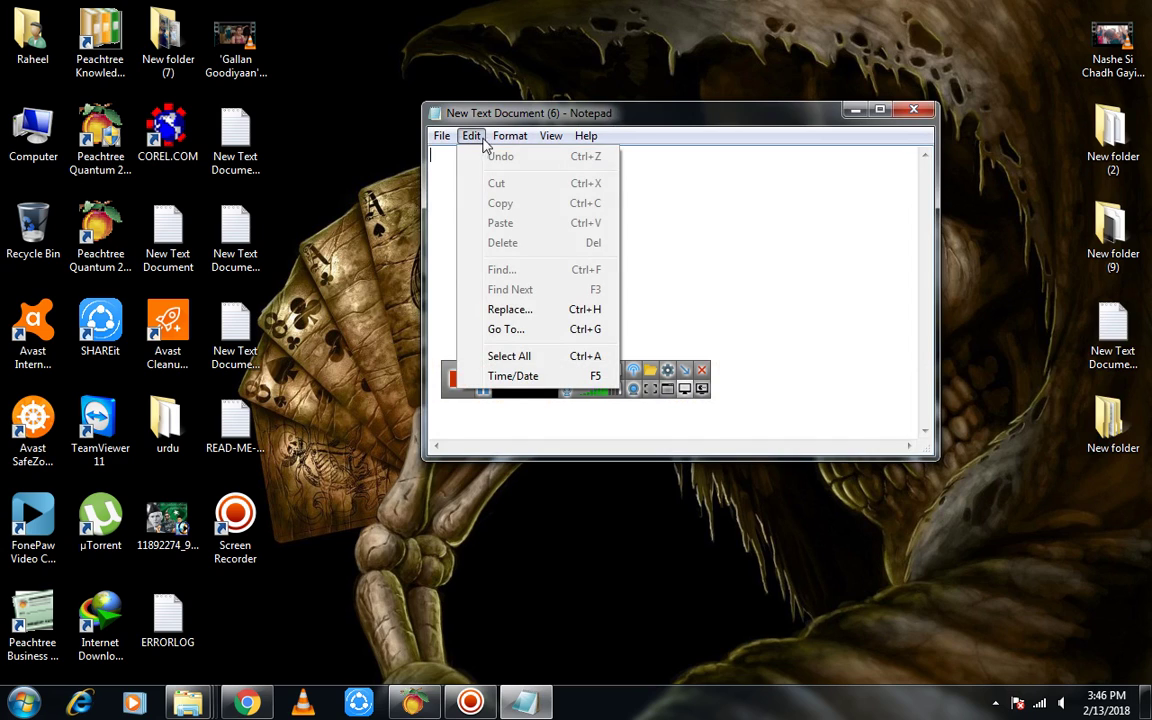
# Type the intro 'DEAR FRINDS AJ ME AP KO BTAO GA…' ending 'DATA RECOVERY PAY KAR K DIKHAO GA'
pyautogui.click(443, 138)
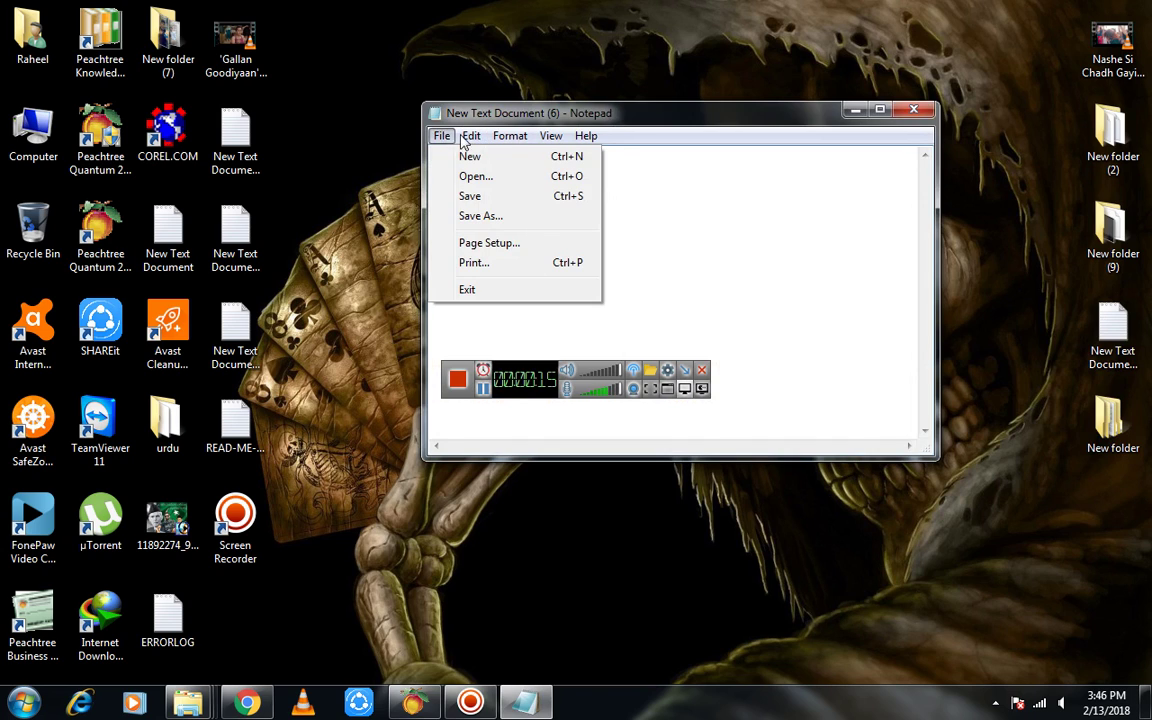
pyautogui.moveTo(551, 136)
pyautogui.click(537, 238)
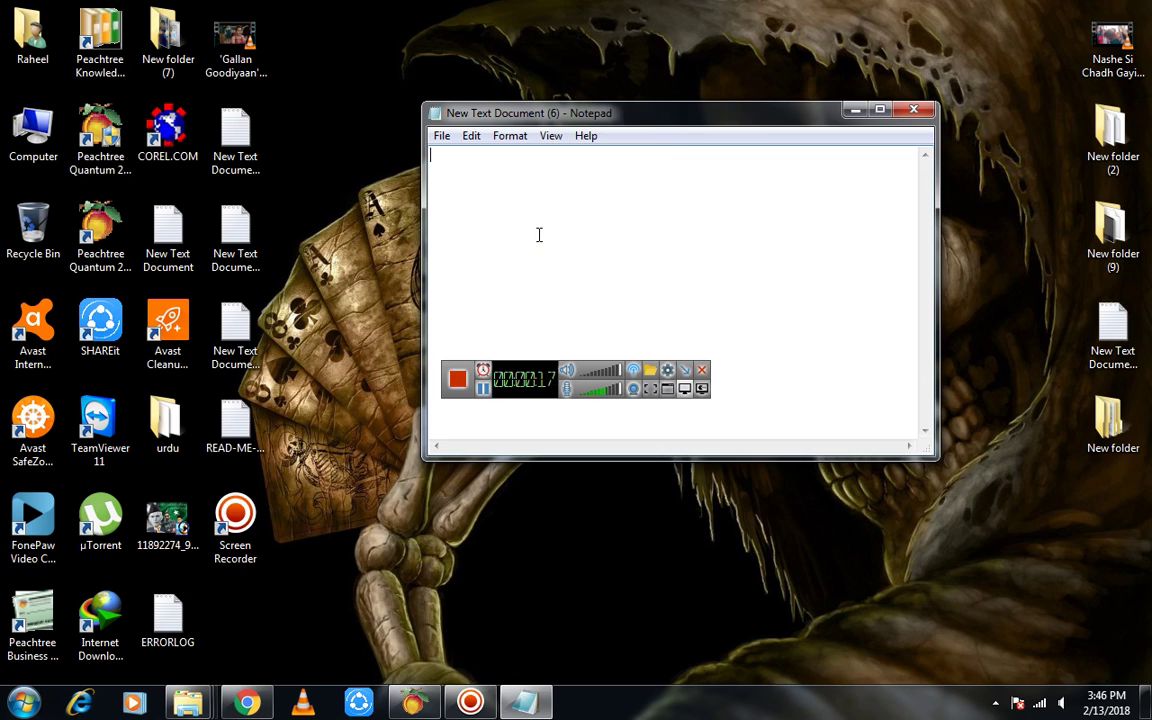
pyautogui.write('DEAR FRINDS ')
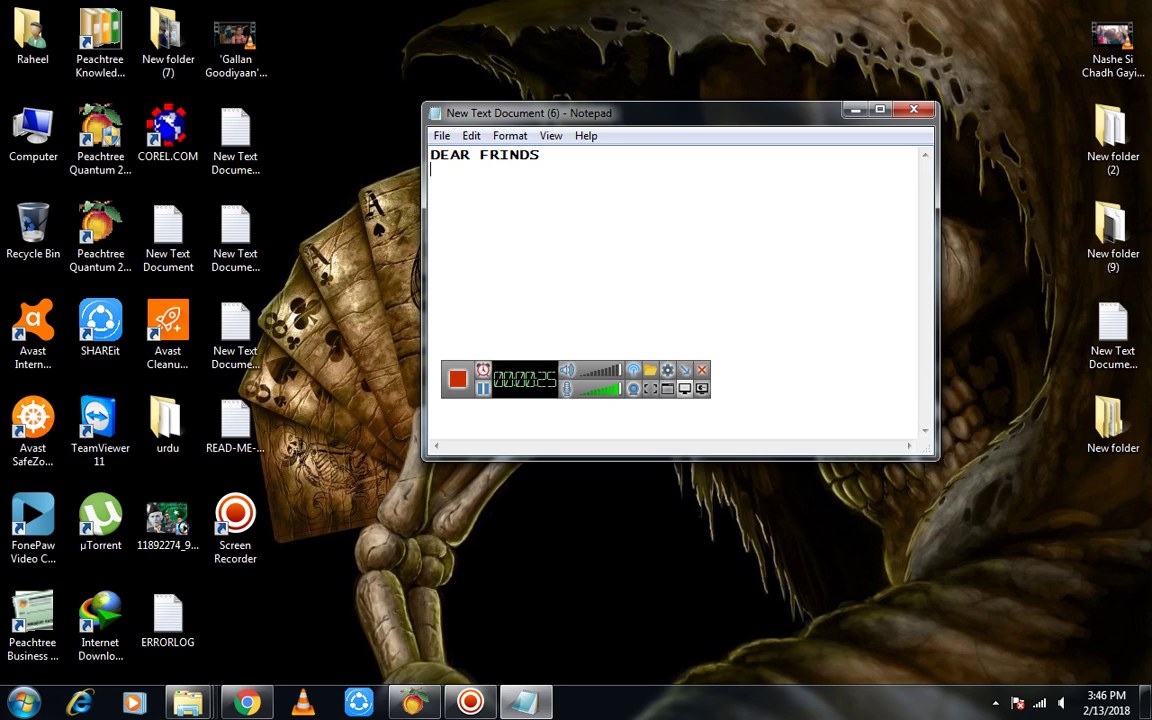
pyautogui.write('AJ ME AP KO BTA')
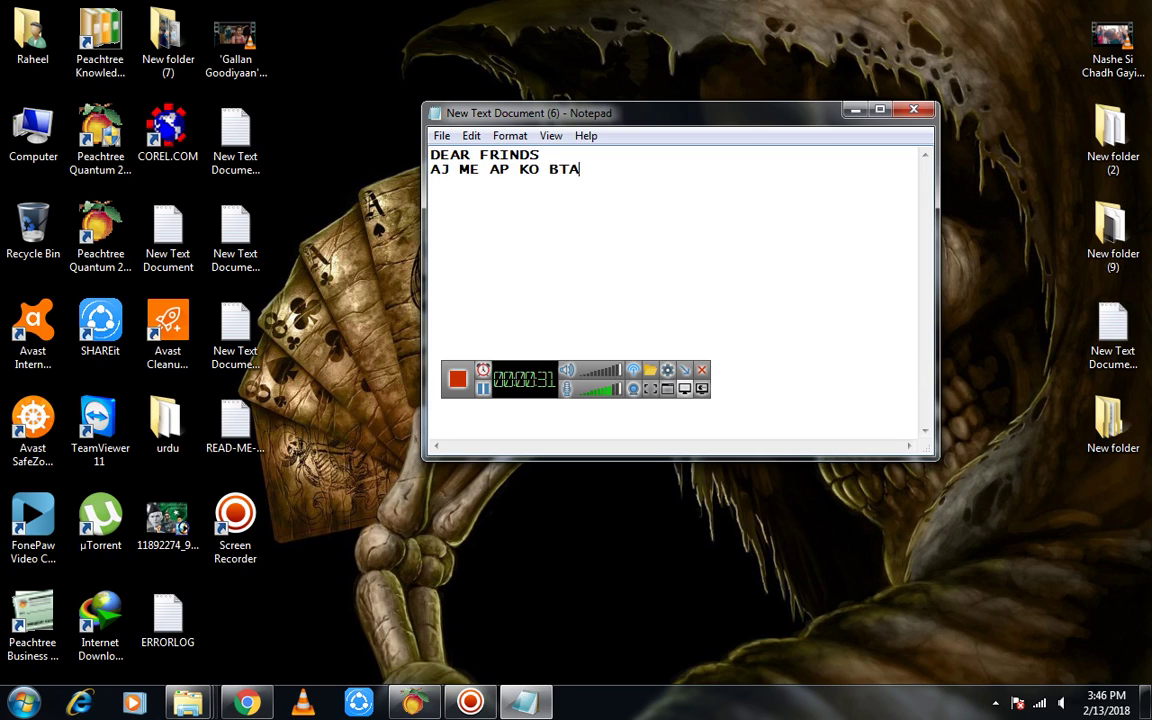
pyautogui.write('O GA K KISI BHI')
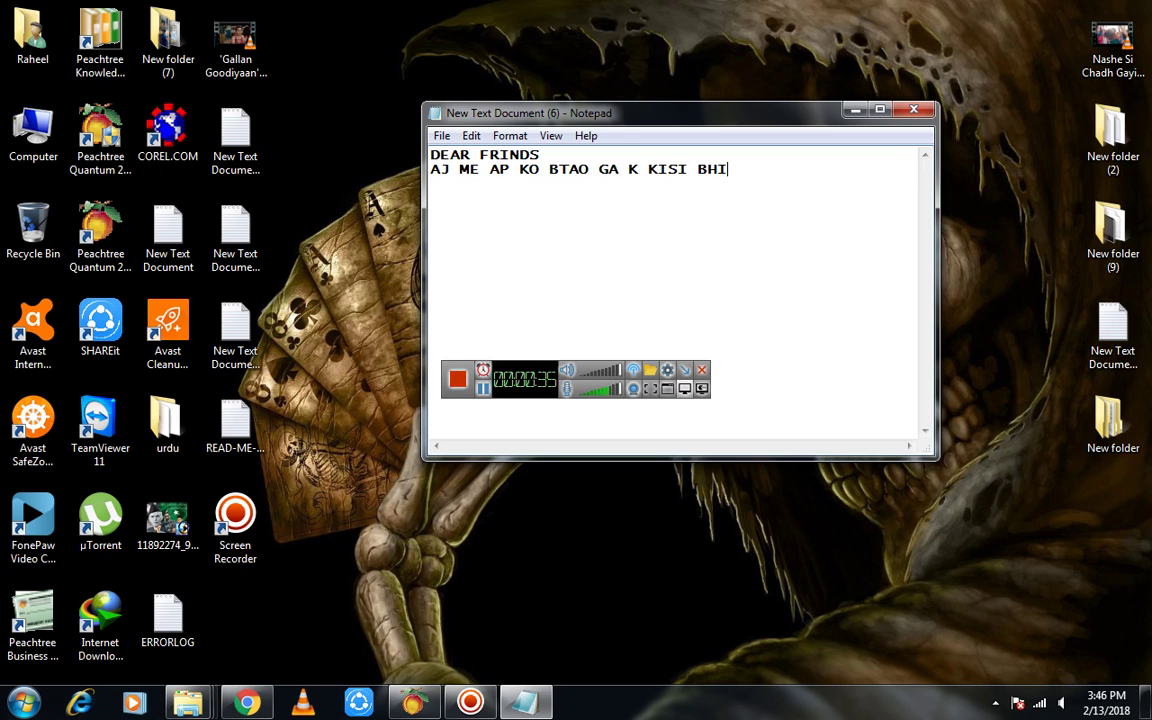
pyautogui.write(' SOFTWARE KO KAISY')
pyautogui.press('Return')
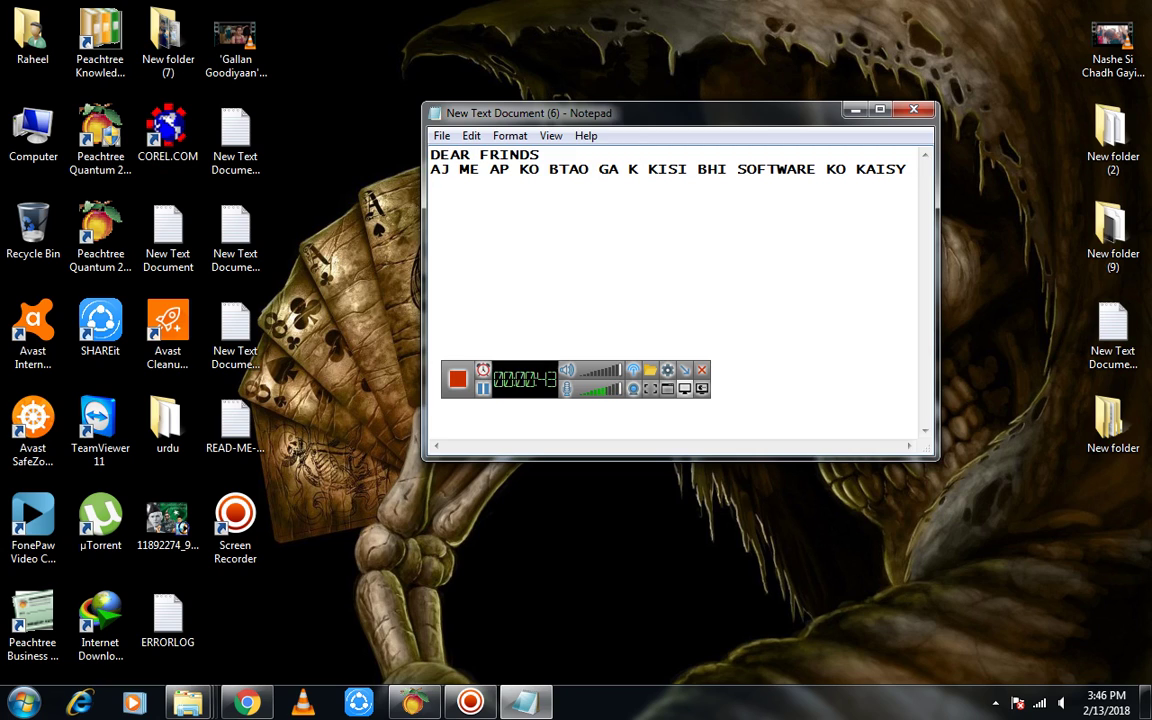
pyautogui.write('CRACK KARTY')
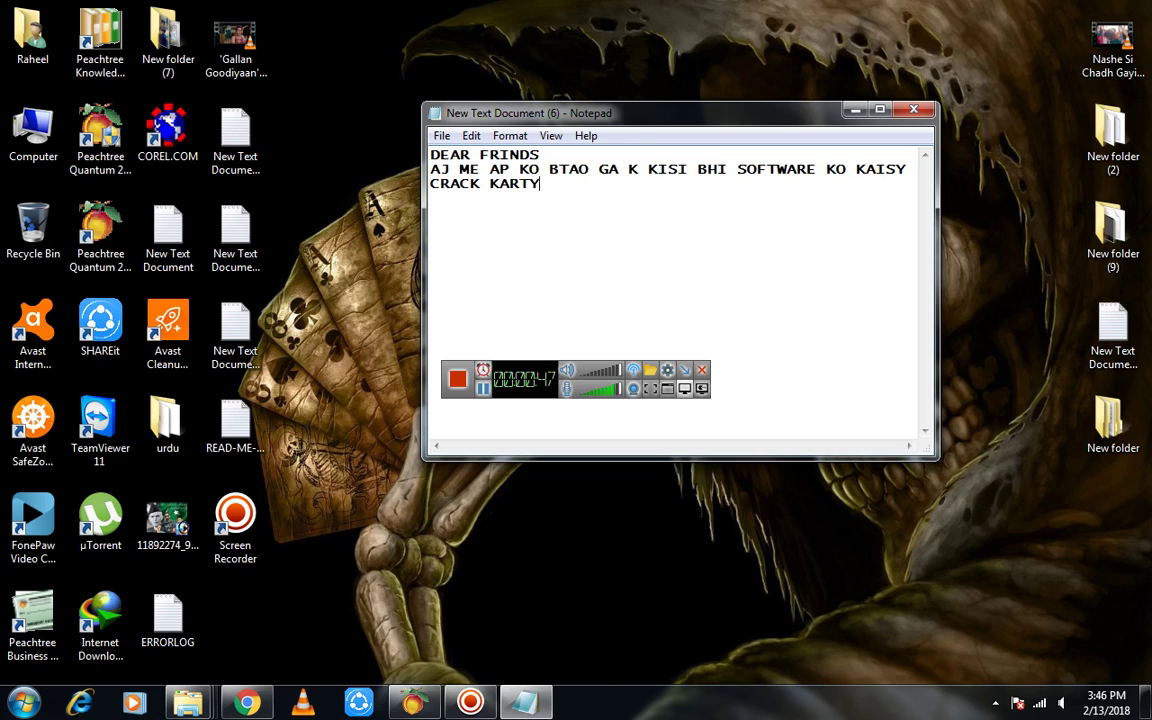
pyautogui.write(' HAI OR YE ME AP KO')
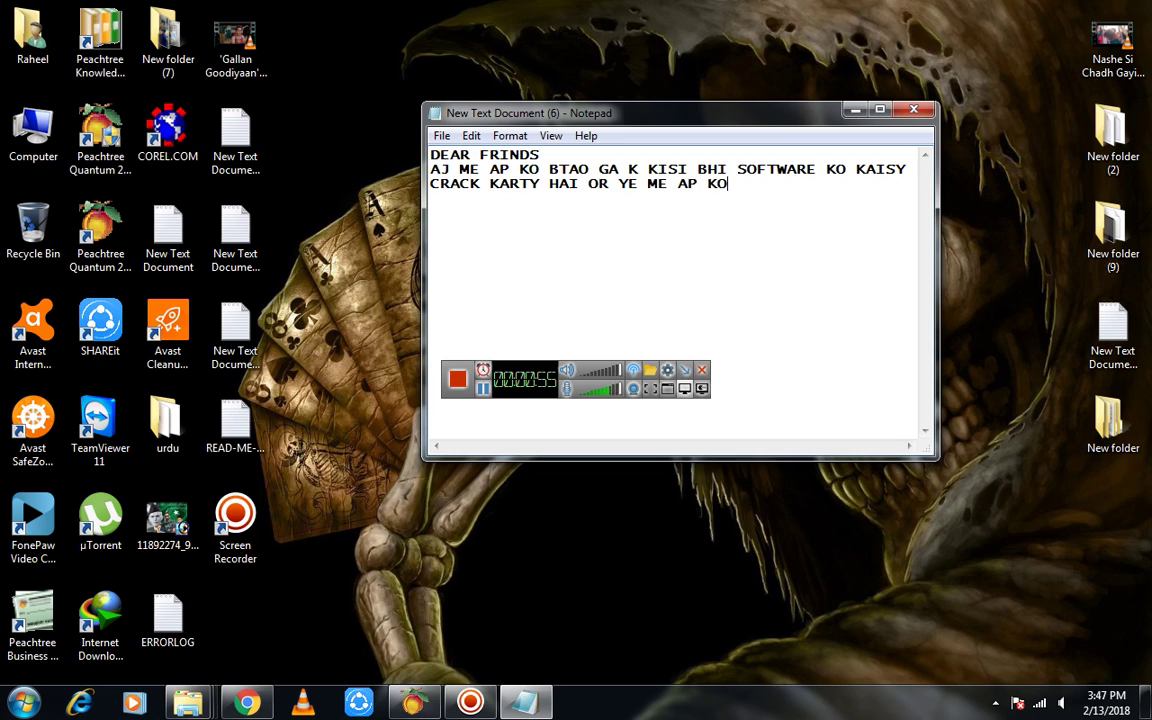
pyautogui.write(' DATA RECOVERY PA')
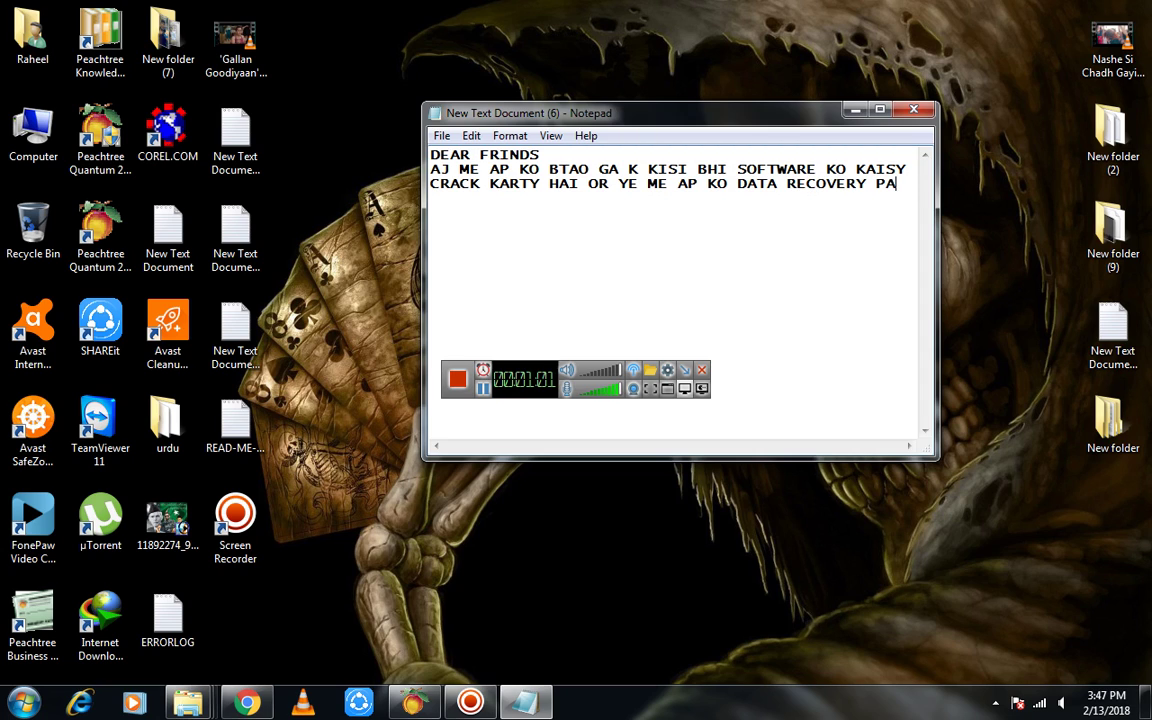
pyautogui.write('Y KAR K DIK')
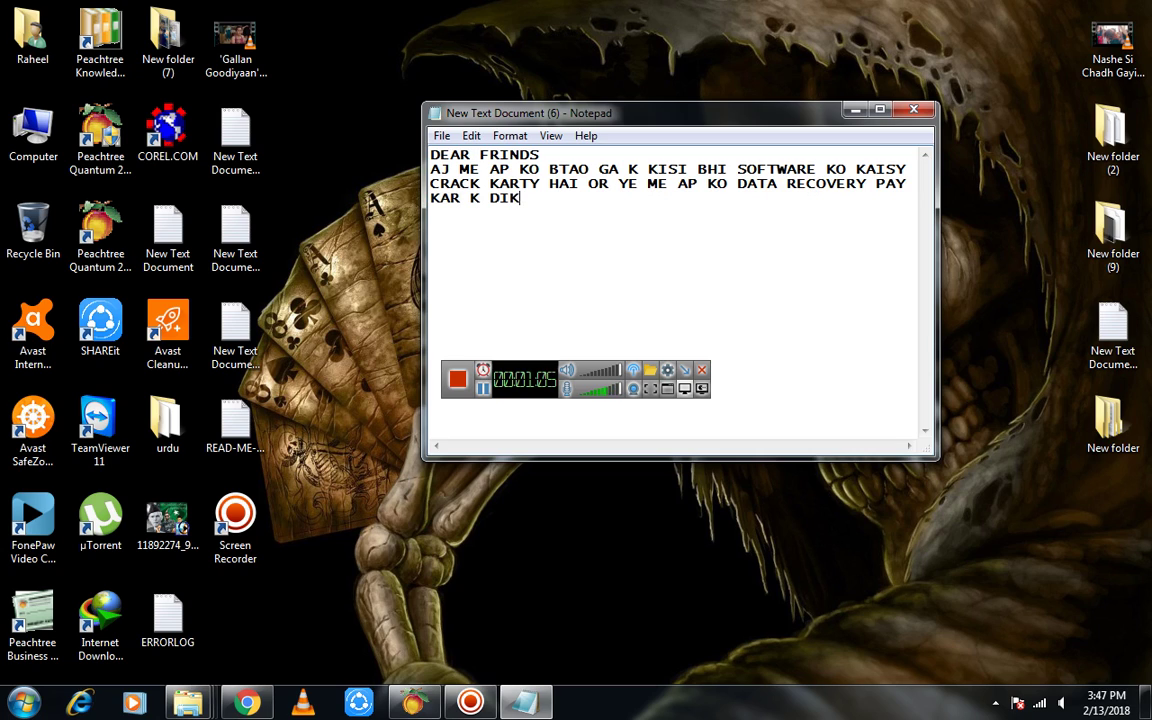
pyautogui.write('HAO GA')
# Extract the Stellar Phoenix ZIP archive inside the desktop's New folder
pyautogui.click(856, 116)
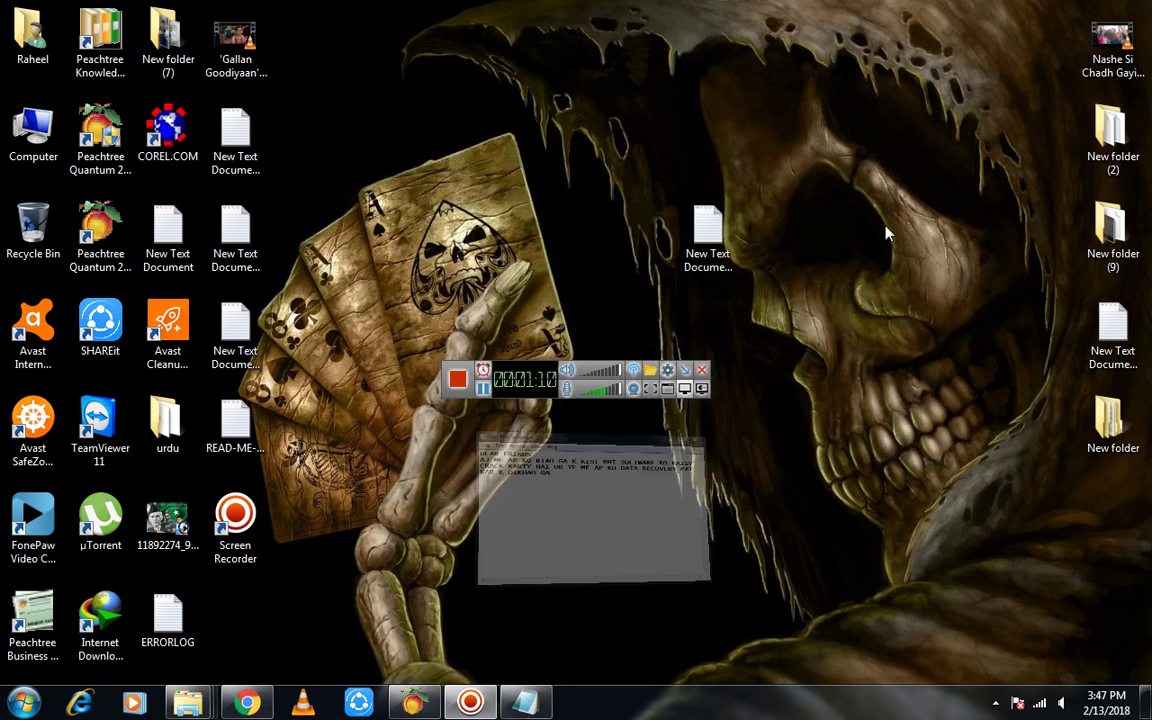
pyautogui.doubleClick(1120, 445)
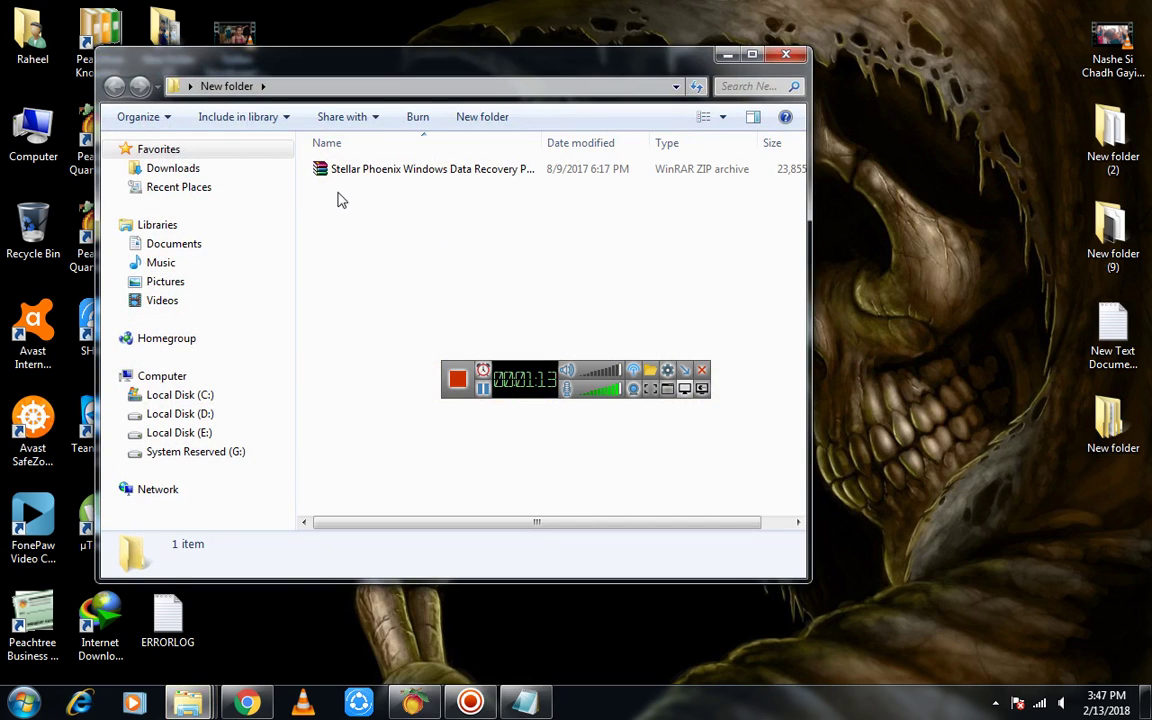
pyautogui.rightClick(343, 177)
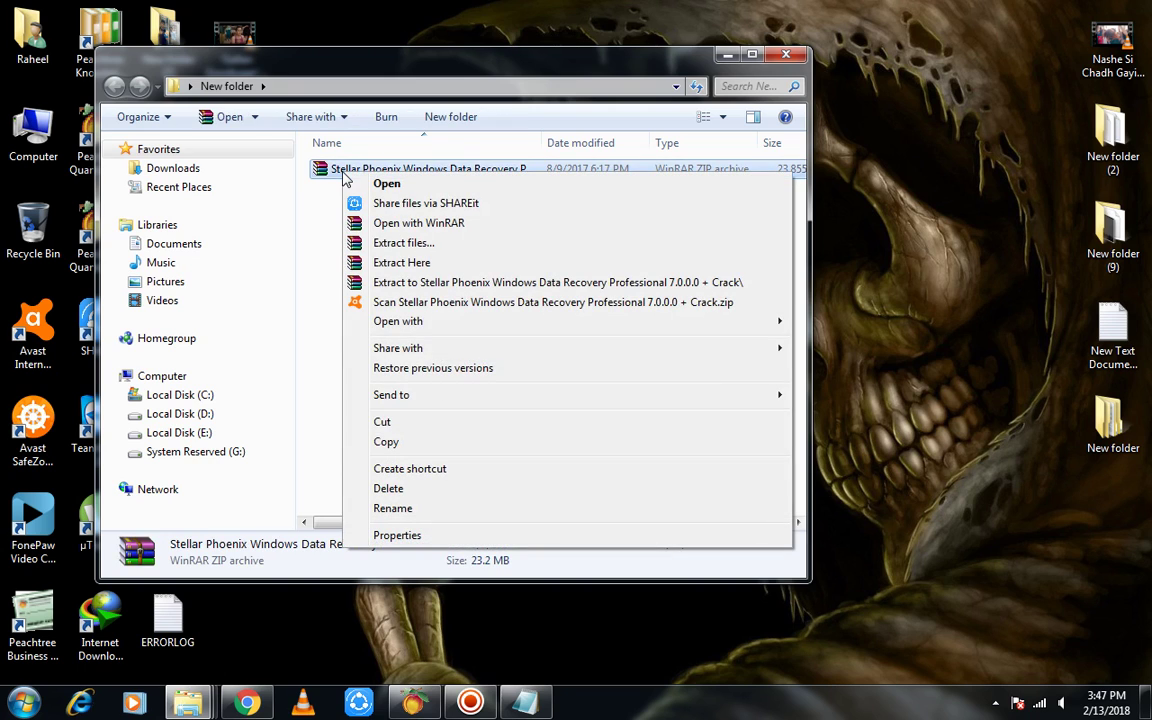
pyautogui.click(388, 264)
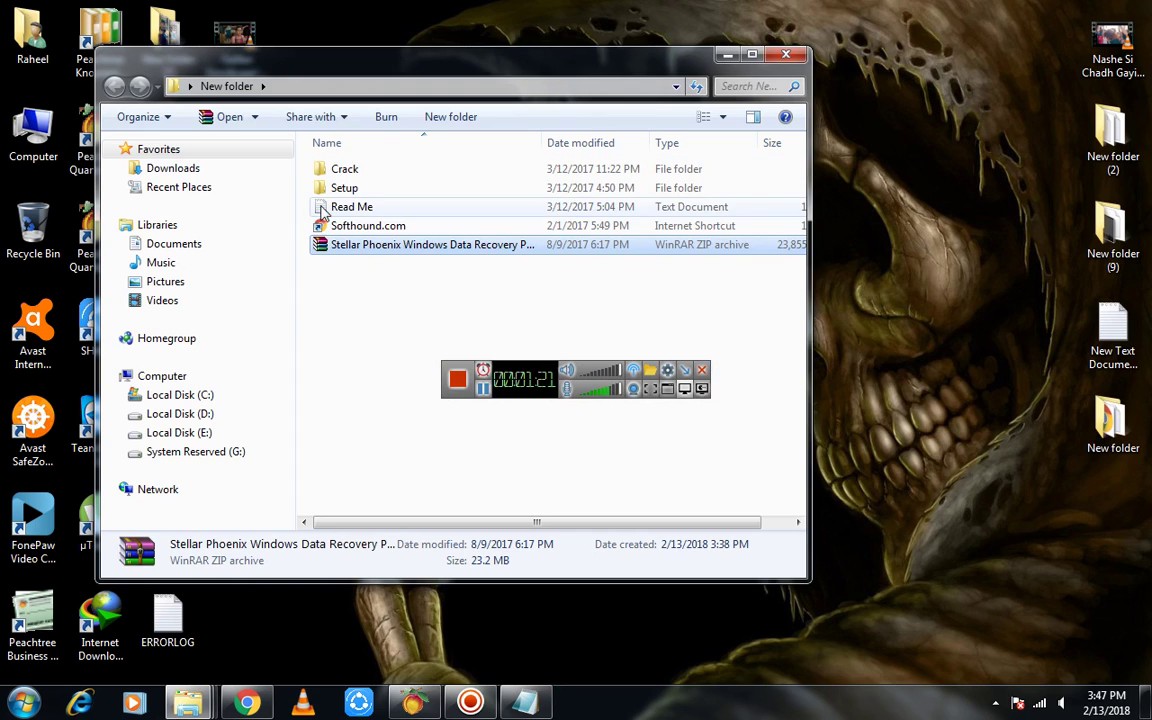
# Delete the Read Me and Softhound.com files to the Recycle Bin
pyautogui.moveTo(309, 211); pyautogui.dragTo(321, 240)
pyautogui.rightClick(326, 232)
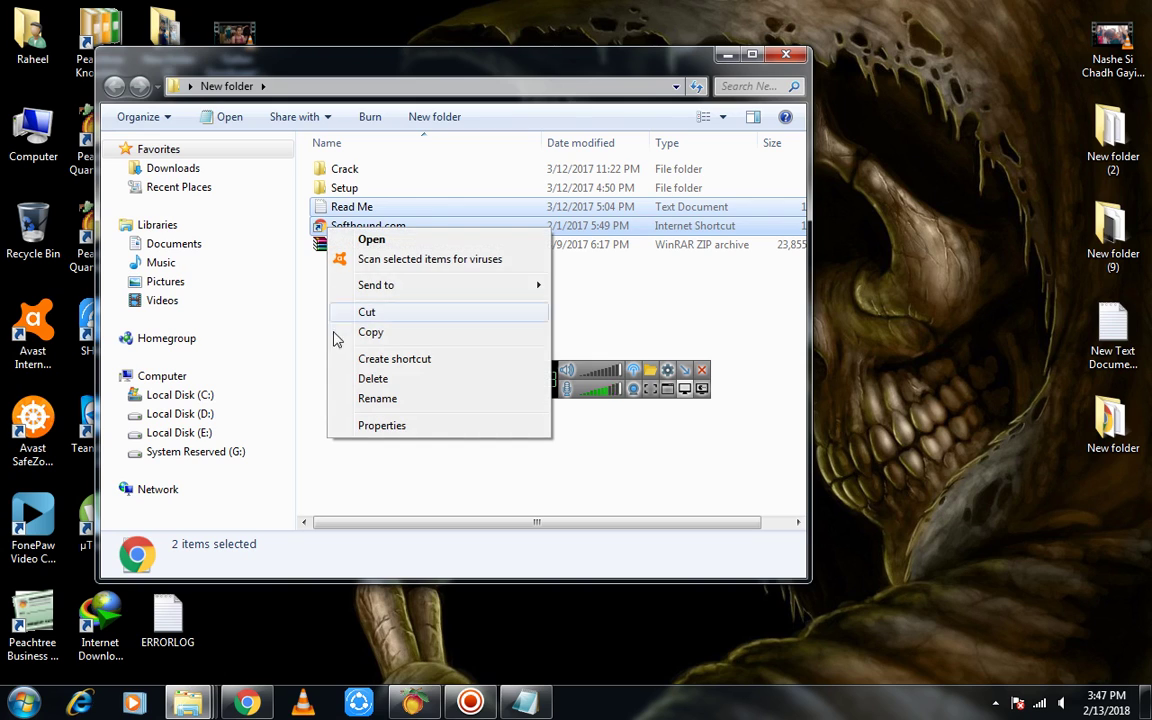
pyautogui.click(373, 378)
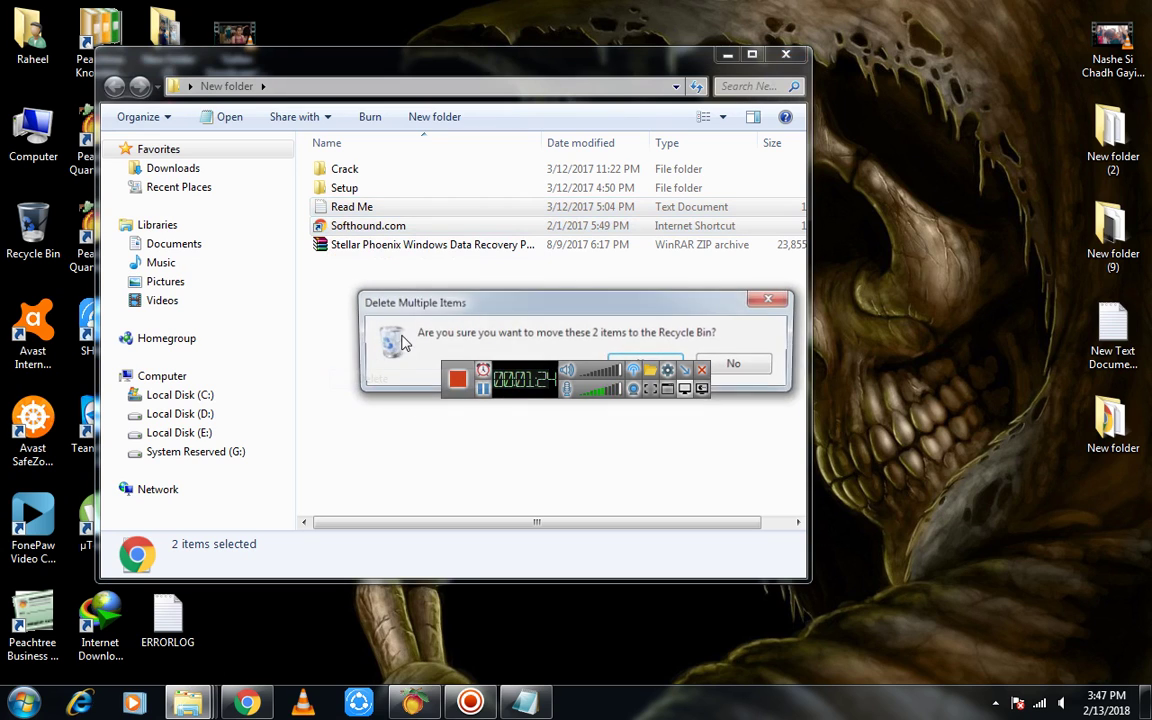
pyautogui.click(632, 362)
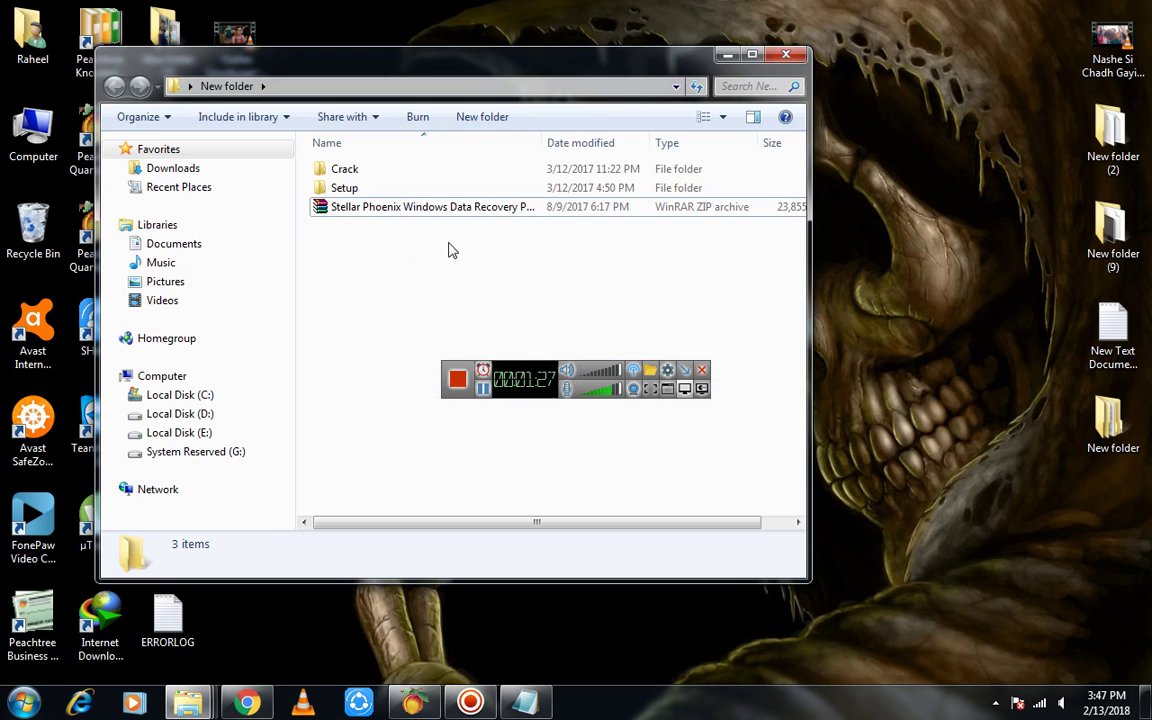
# Open a blank desktop text document in Notepad
pyautogui.click(327, 193)
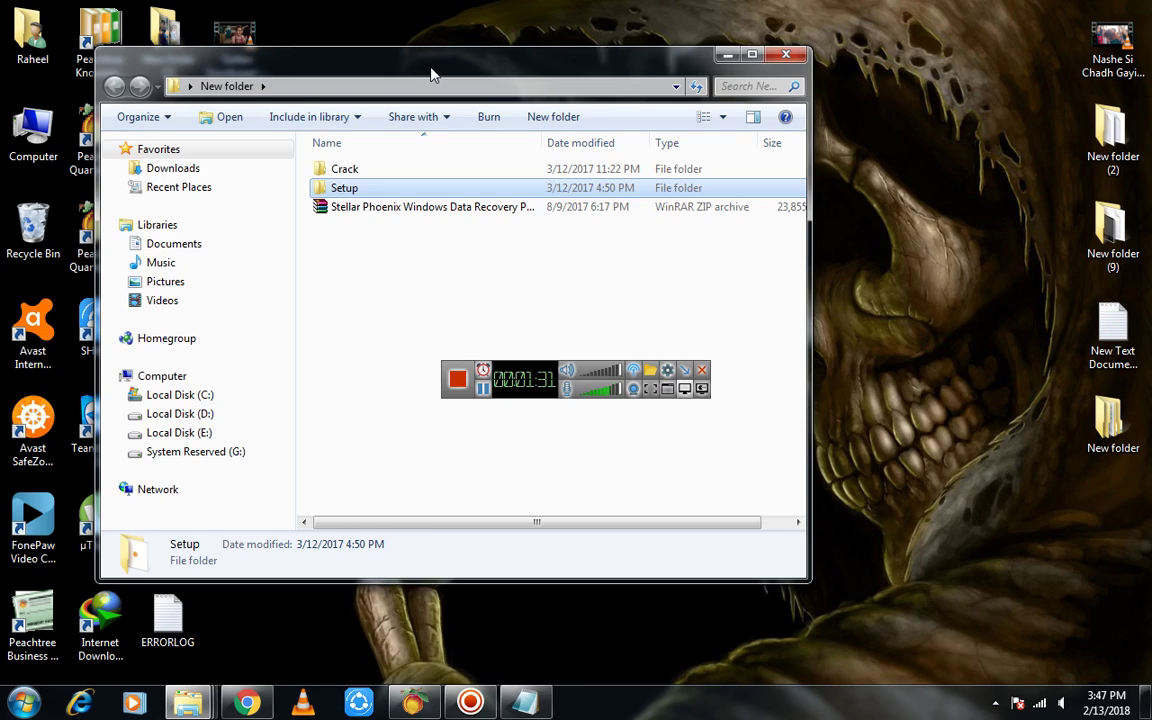
pyautogui.moveTo(432, 72); pyautogui.dragTo(610, 254)
pyautogui.doubleClick(706, 216)
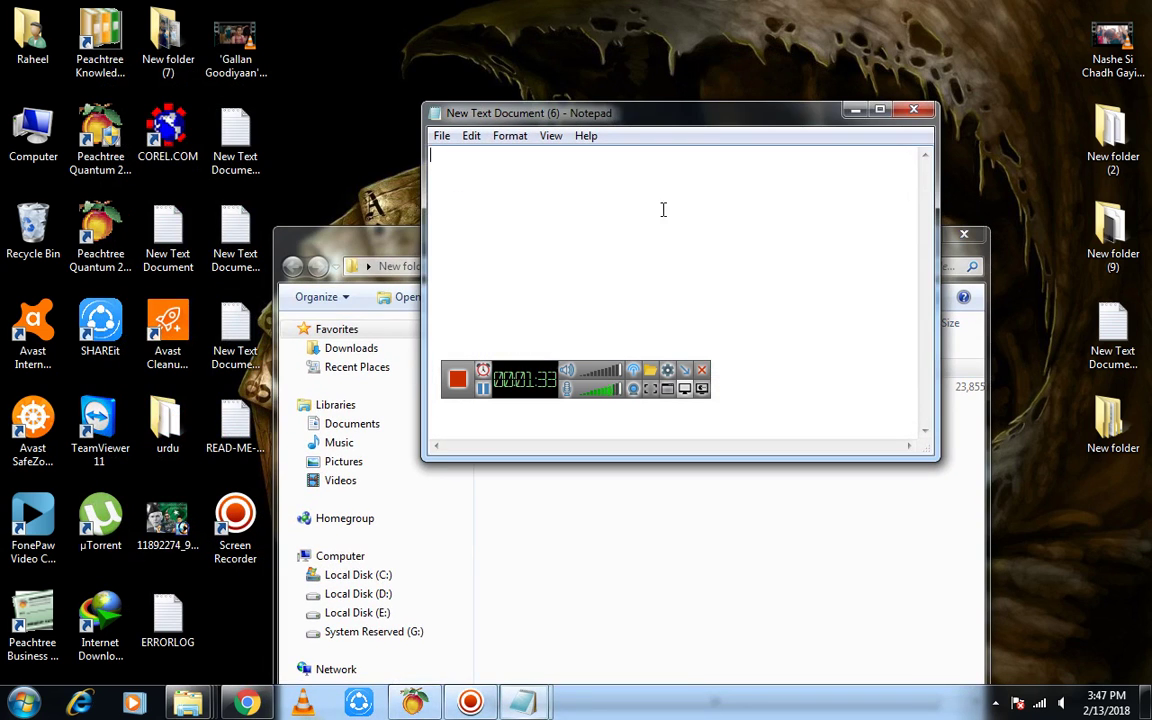
# Write 'SETUP KO RUN KARNA HI' in the blank document and return to New folder
pyautogui.write('SETUP KO')
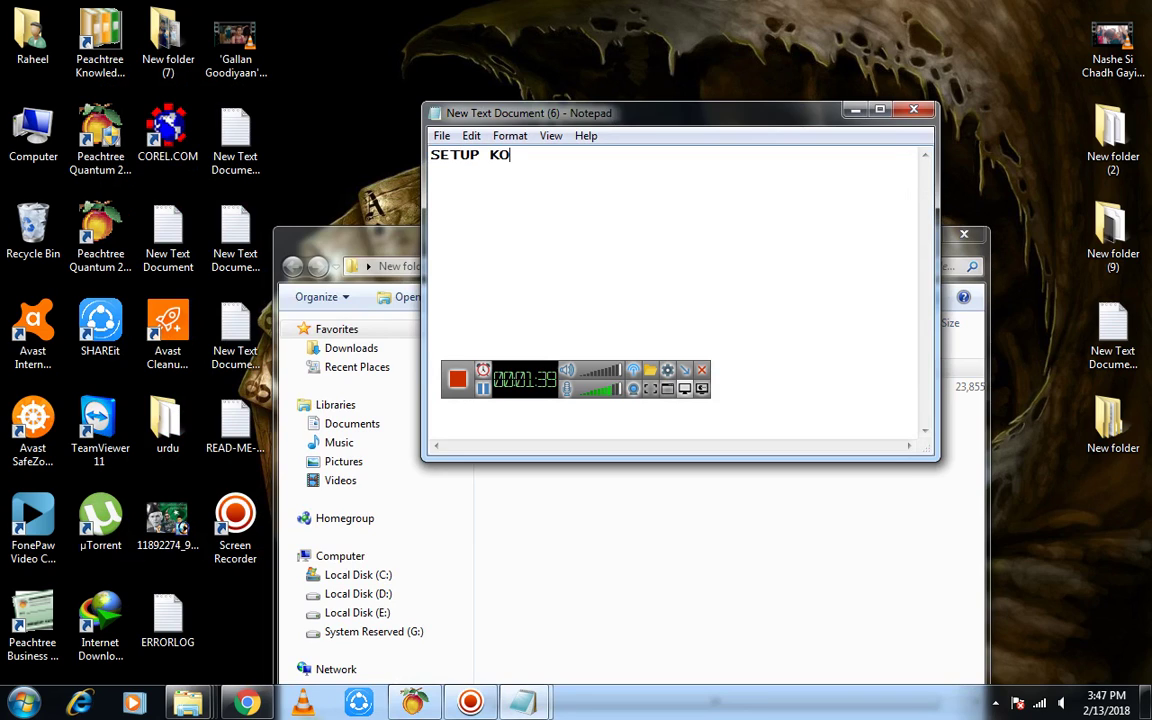
pyautogui.write(' RUN KARNA HI')
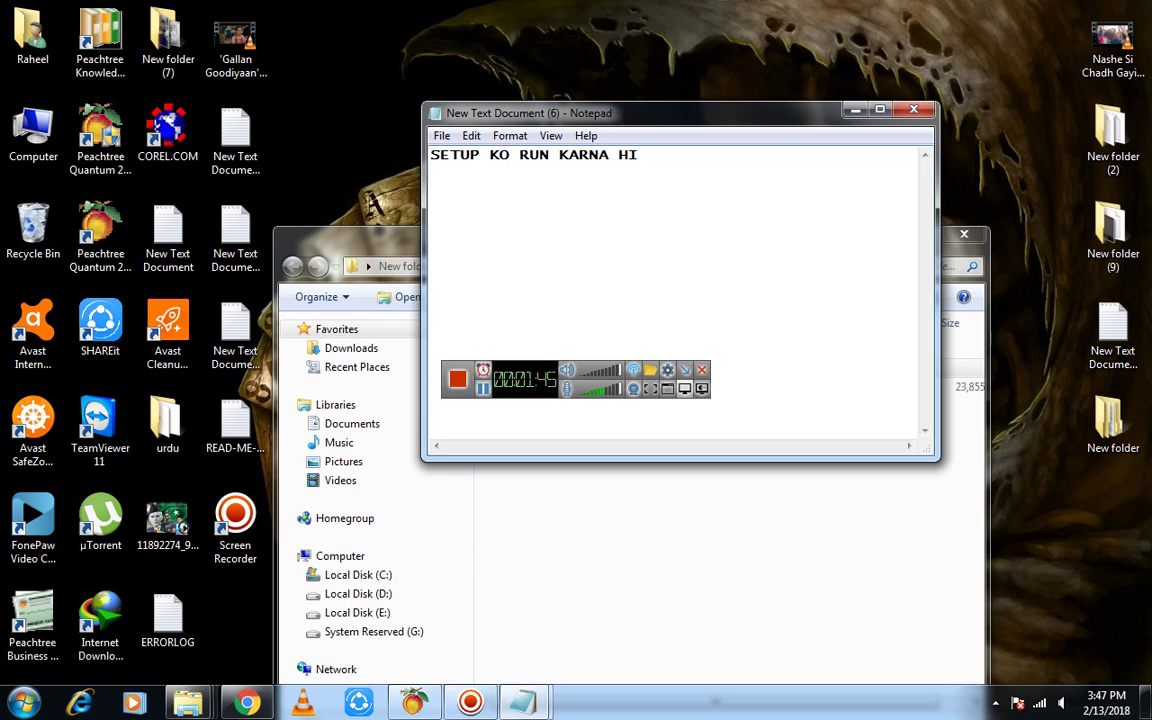
pyautogui.click(350, 240)
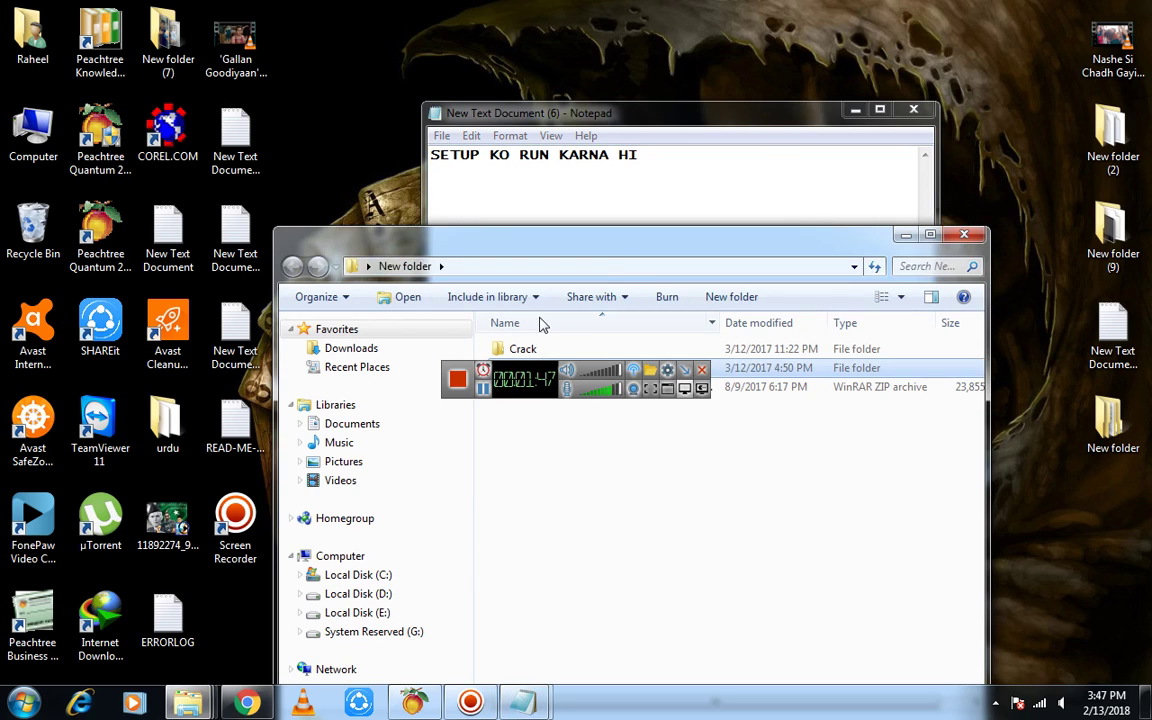
# Run the Stellar Phoenix installer from the Setup folder, allowing it past the security warning
pyautogui.moveTo(620, 255); pyautogui.dragTo(347, 51)
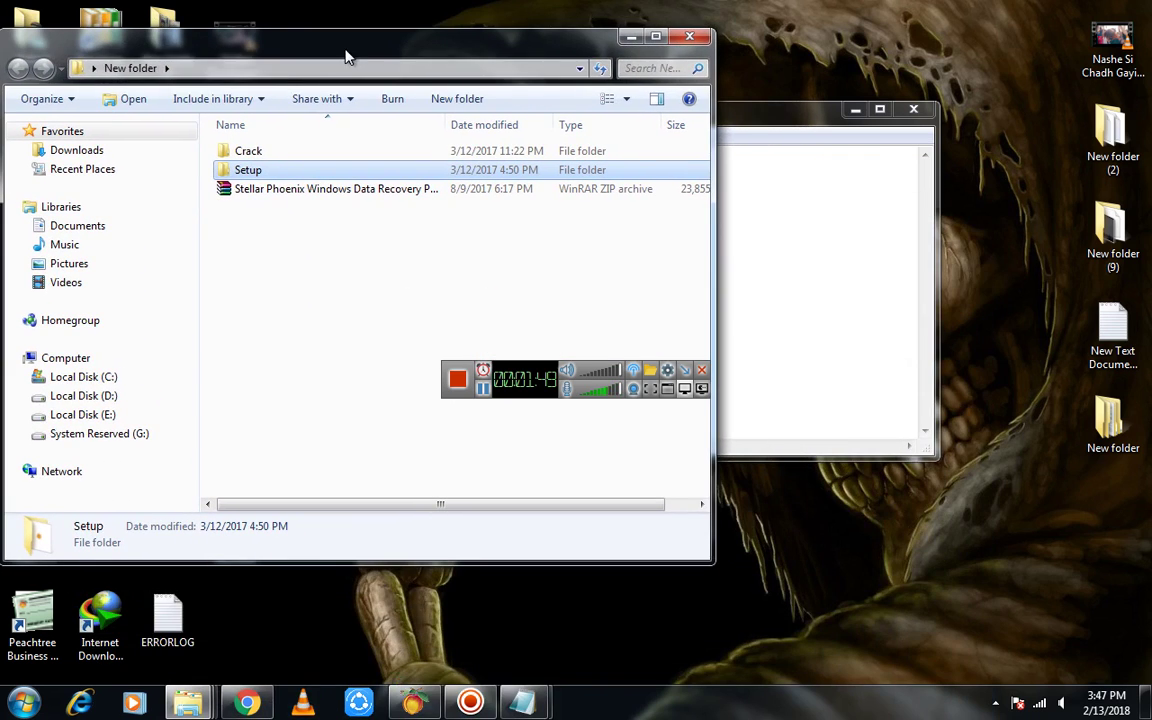
pyautogui.doubleClick(250, 172)
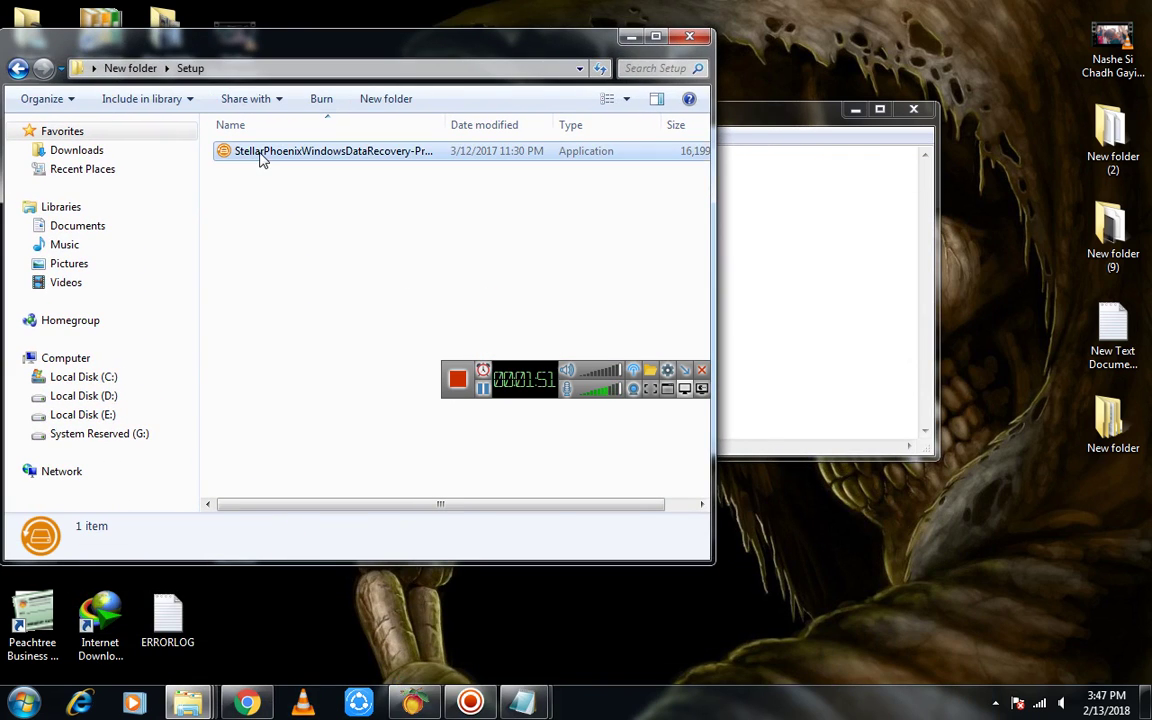
pyautogui.doubleClick(260, 160)
pyautogui.moveTo(607, 232); pyautogui.dragTo(302, 70)
pyautogui.click(300, 198)
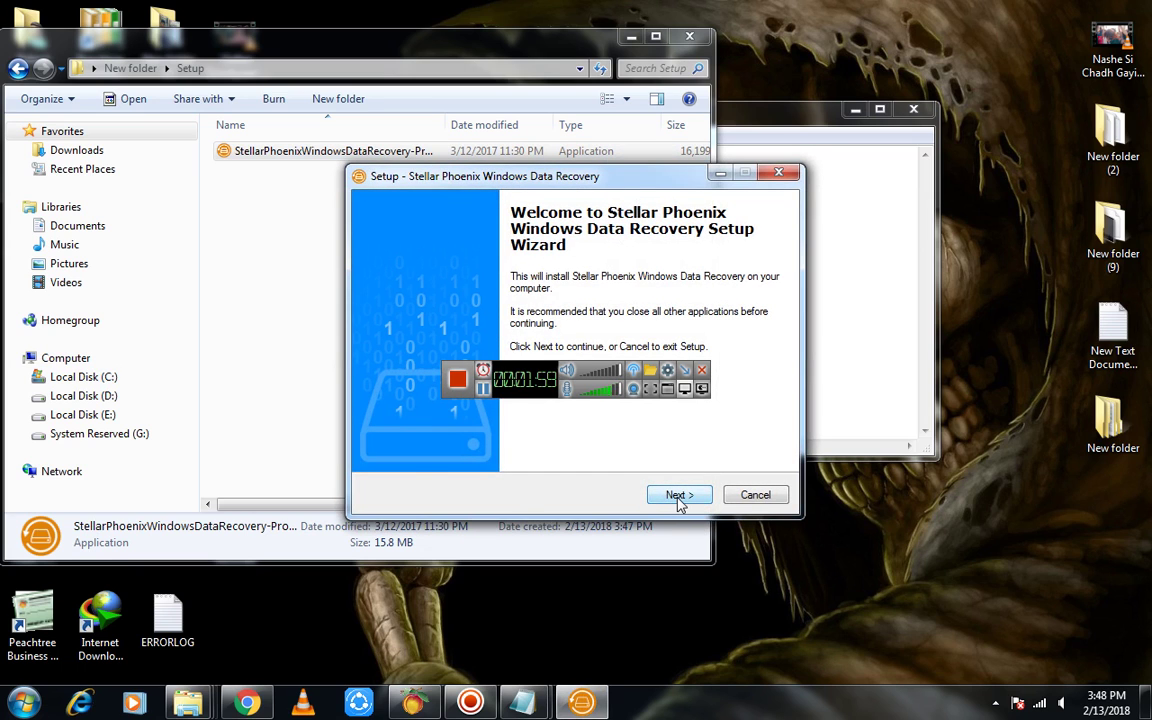
# Install with default location, shortcuts and desktop icon, finishing with Launch checked
pyautogui.click(677, 498)
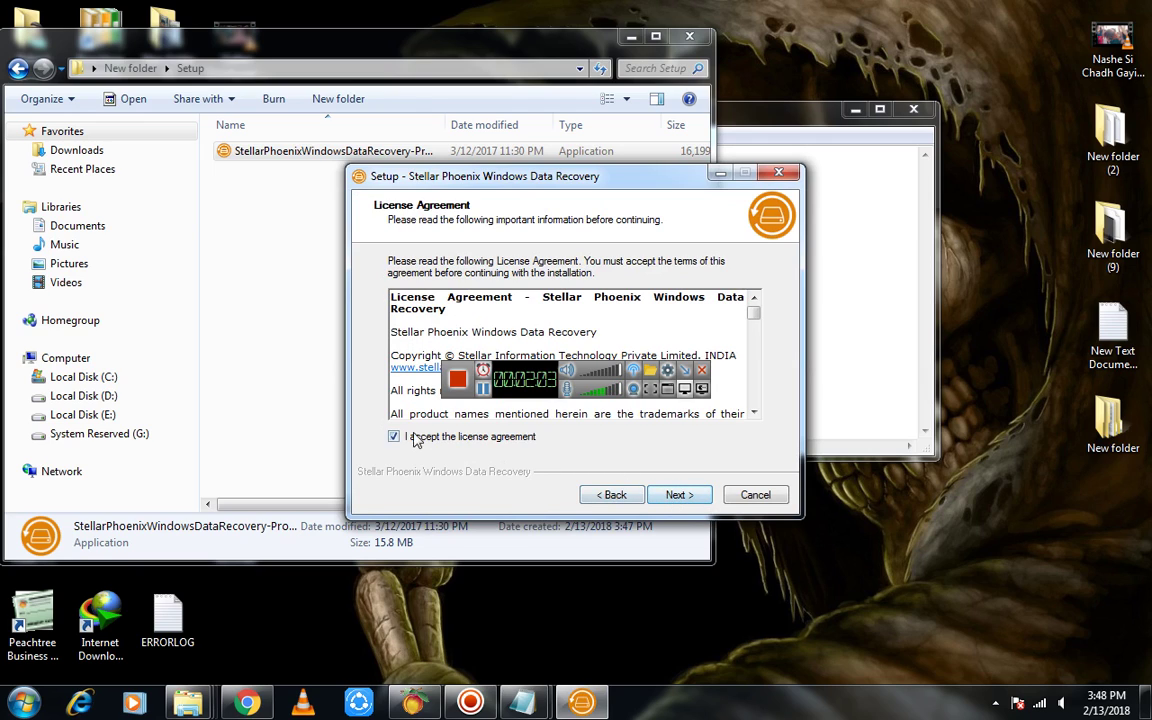
pyautogui.click(681, 496)
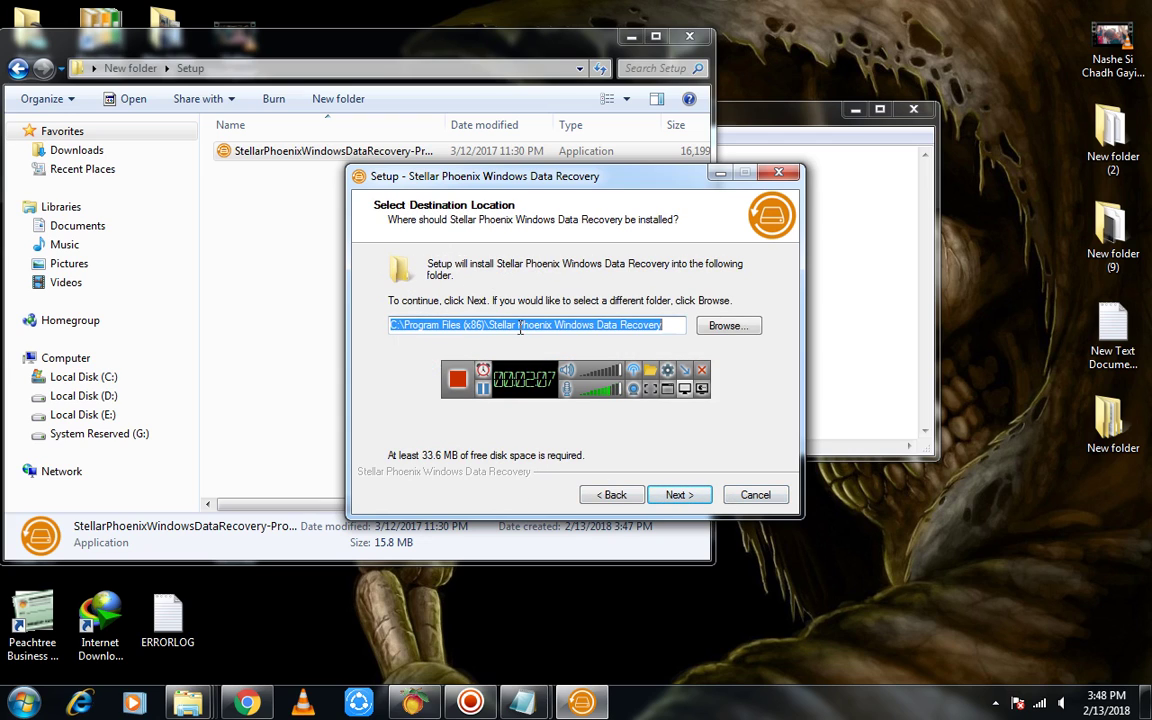
pyautogui.click(680, 495)
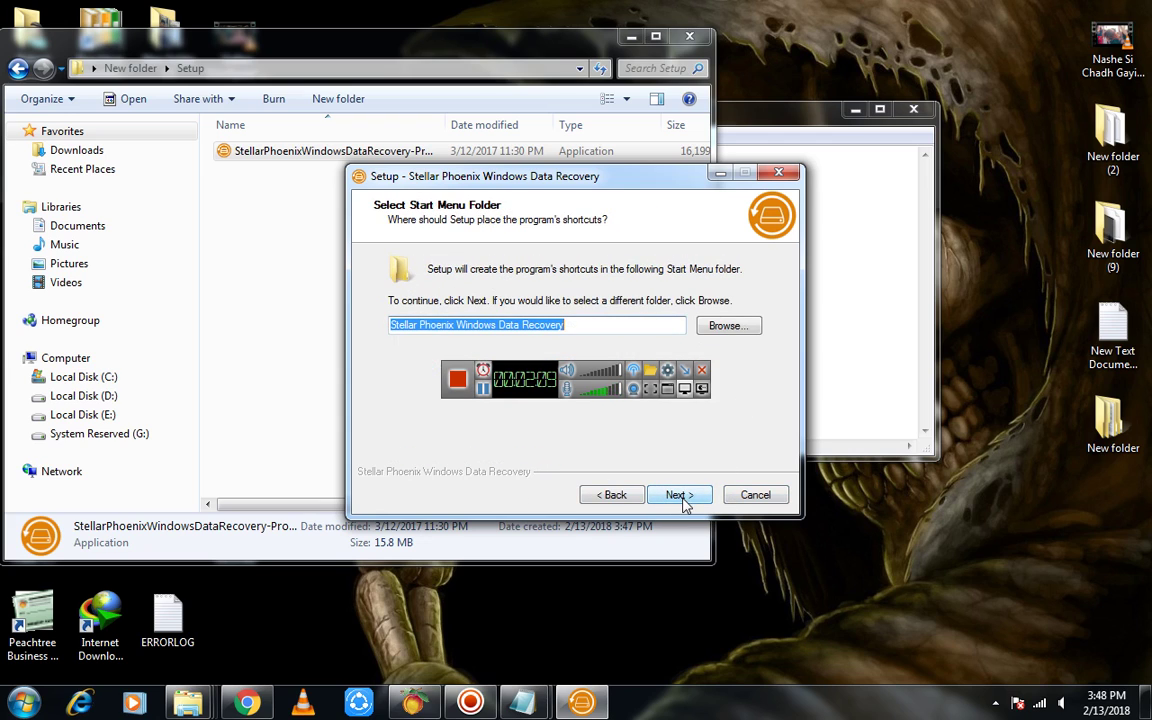
pyautogui.click(680, 495)
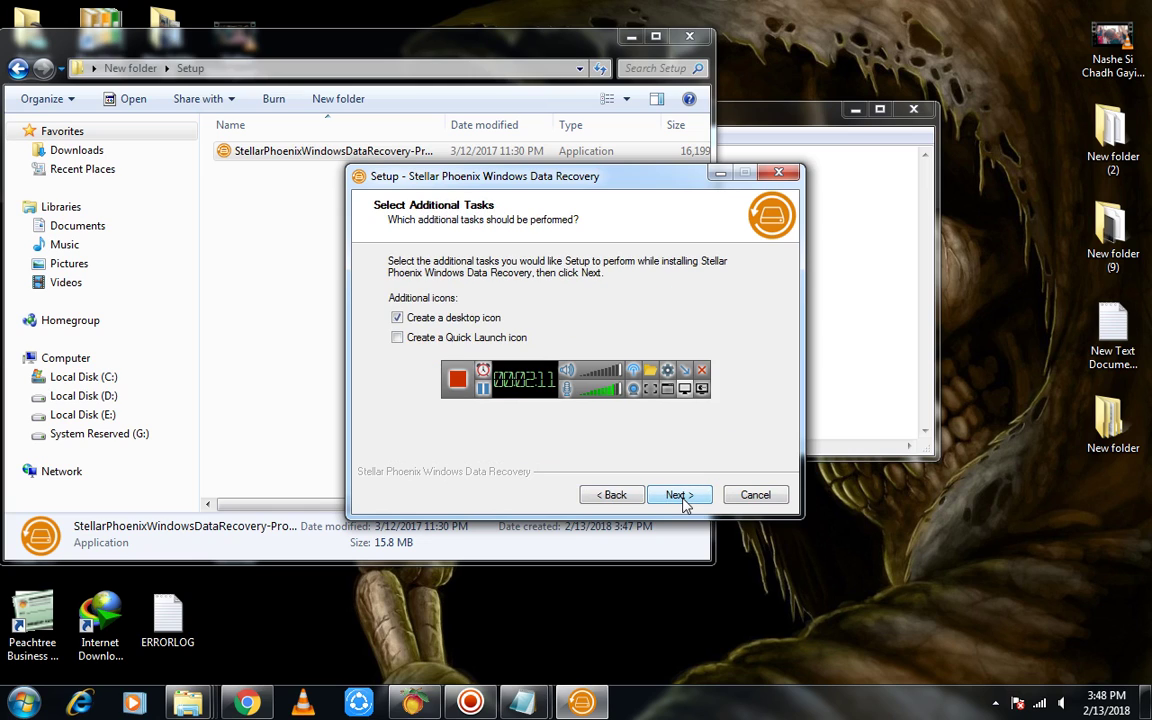
pyautogui.click(681, 496)
pyautogui.click(681, 496)
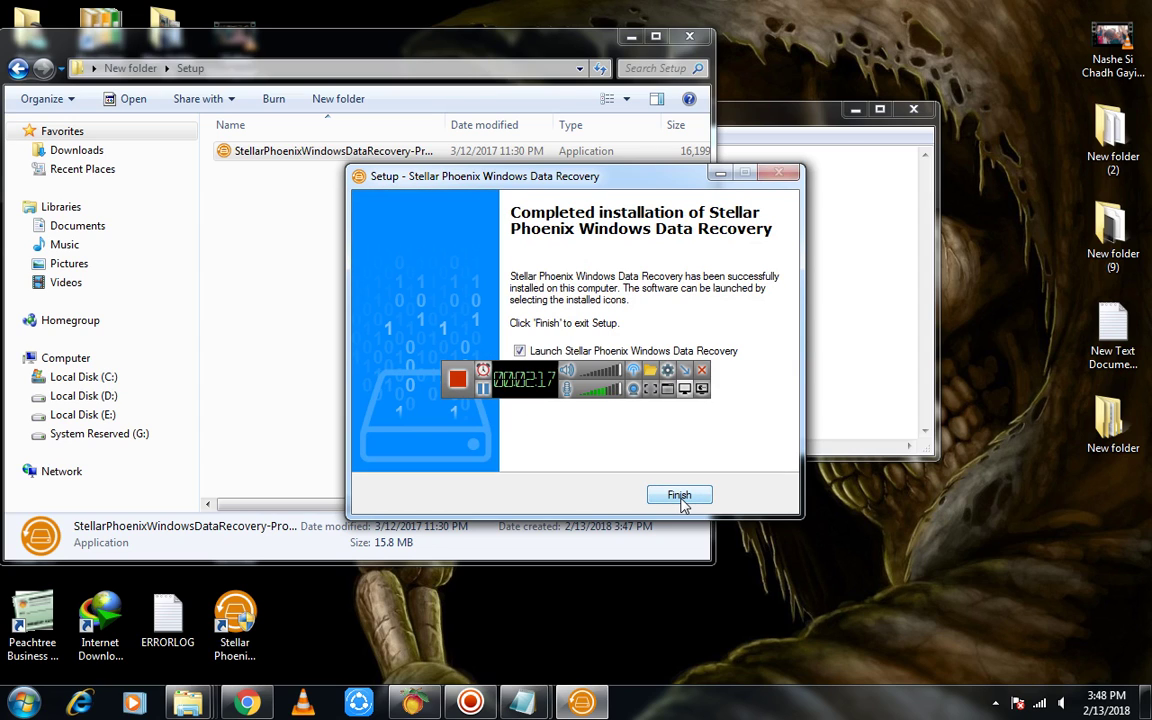
pyautogui.click(679, 496)
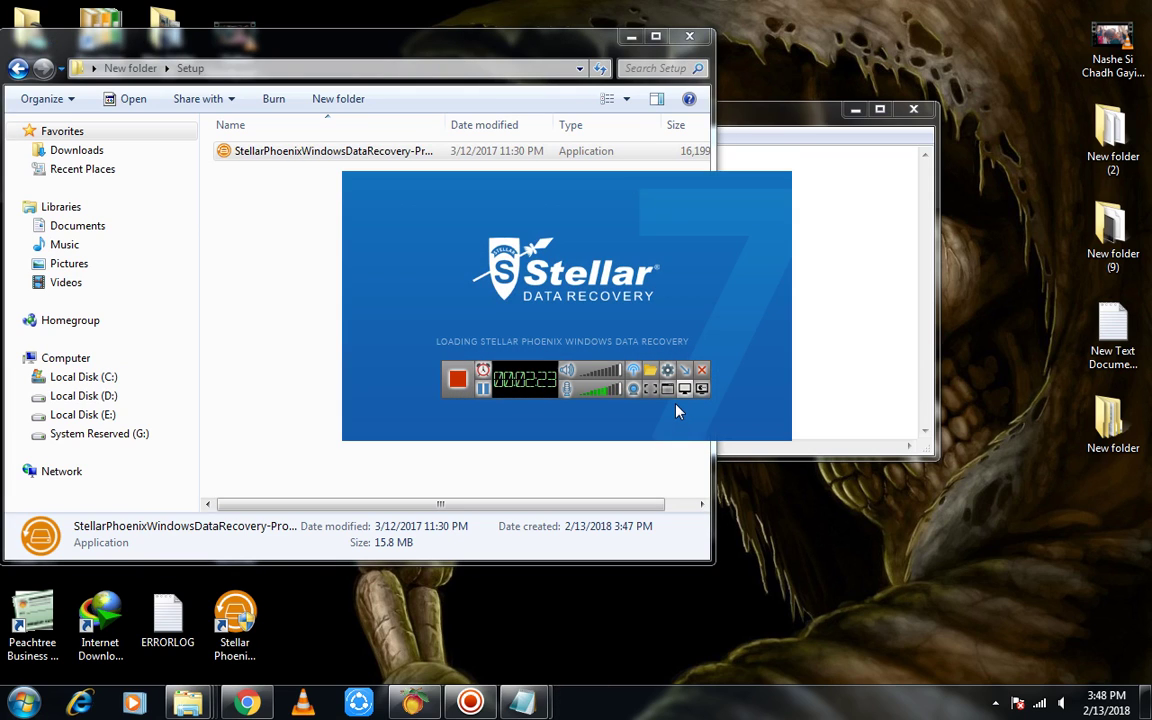
pyautogui.click(766, 213)
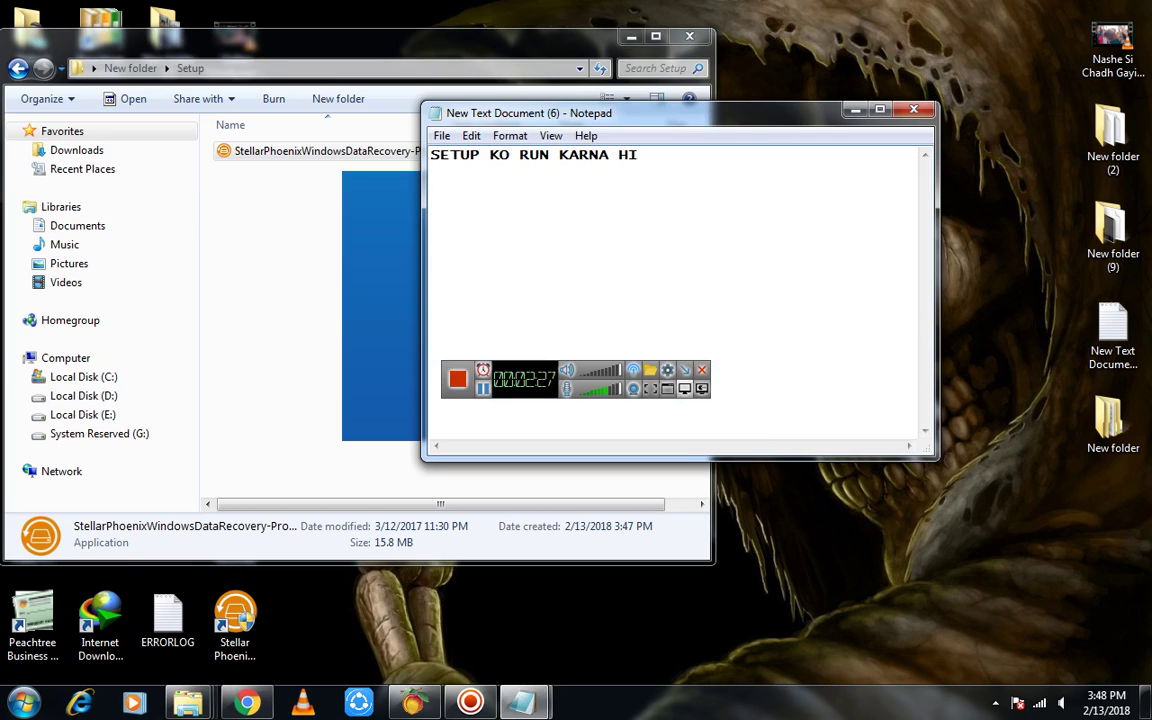
# Add the caption line 'SOFTWARE INSTAL HOTY HI AP US KO CLOSE KAR DAY'
pyautogui.press('Return')
pyautogui.write('SOFTWA')
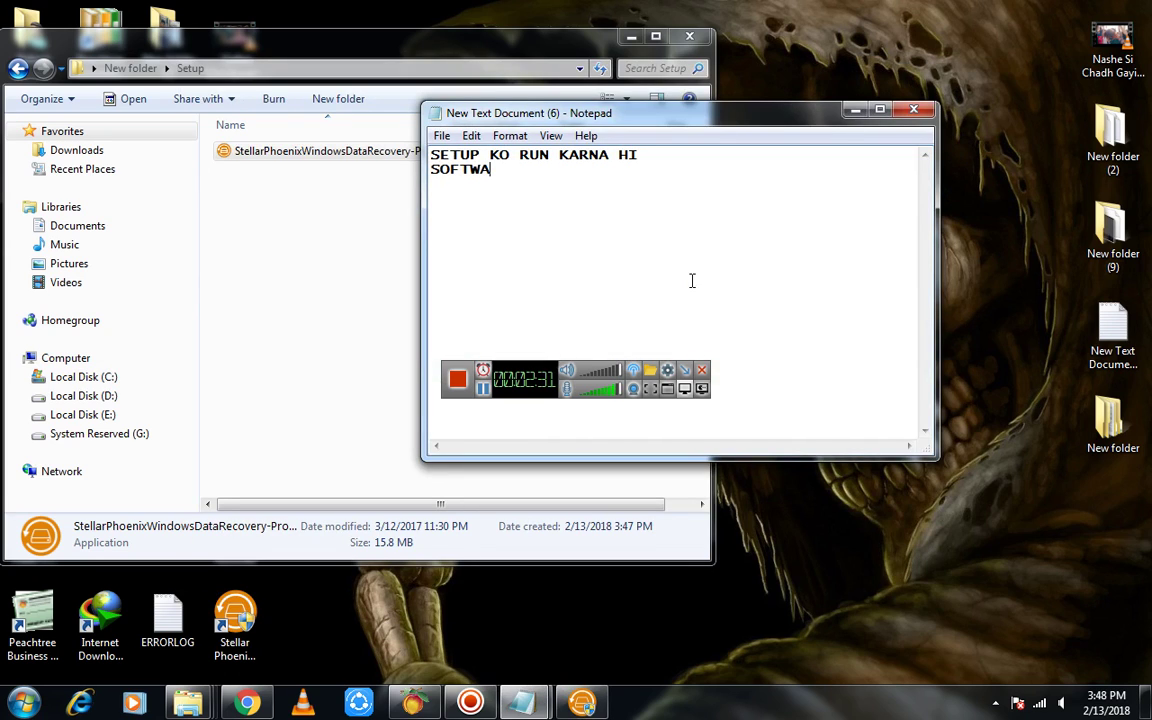
pyautogui.write('RE INSTAL ')
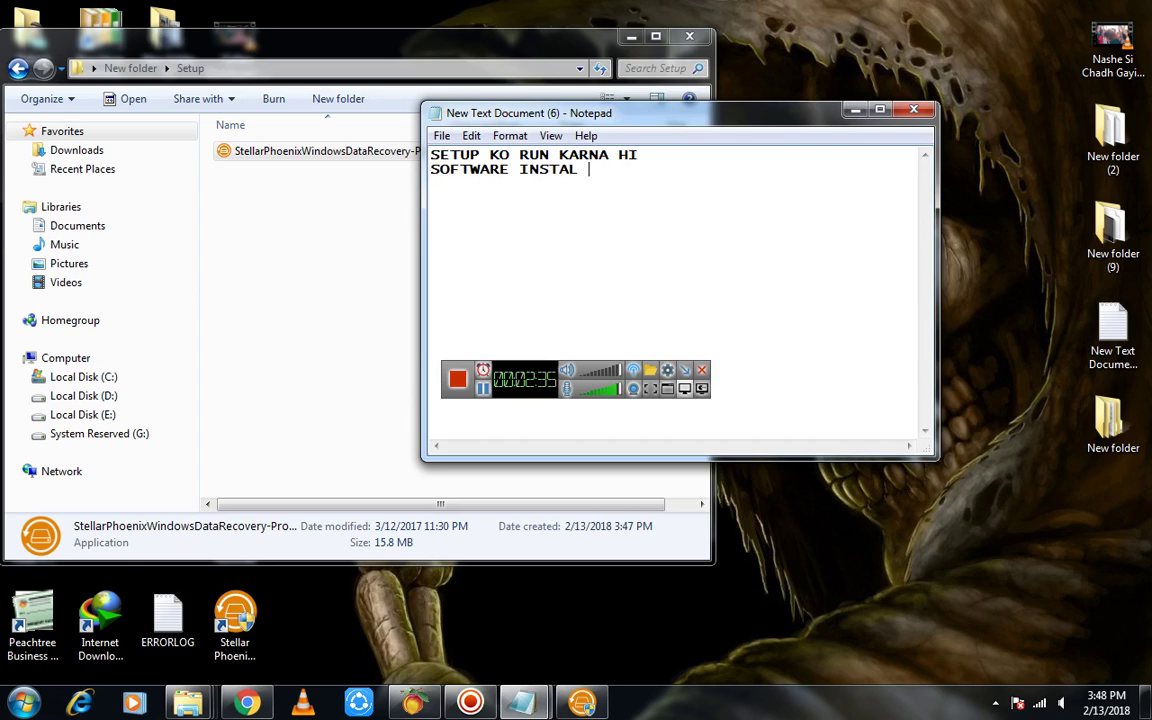
pyautogui.write('HOTY HI AP US KO ')
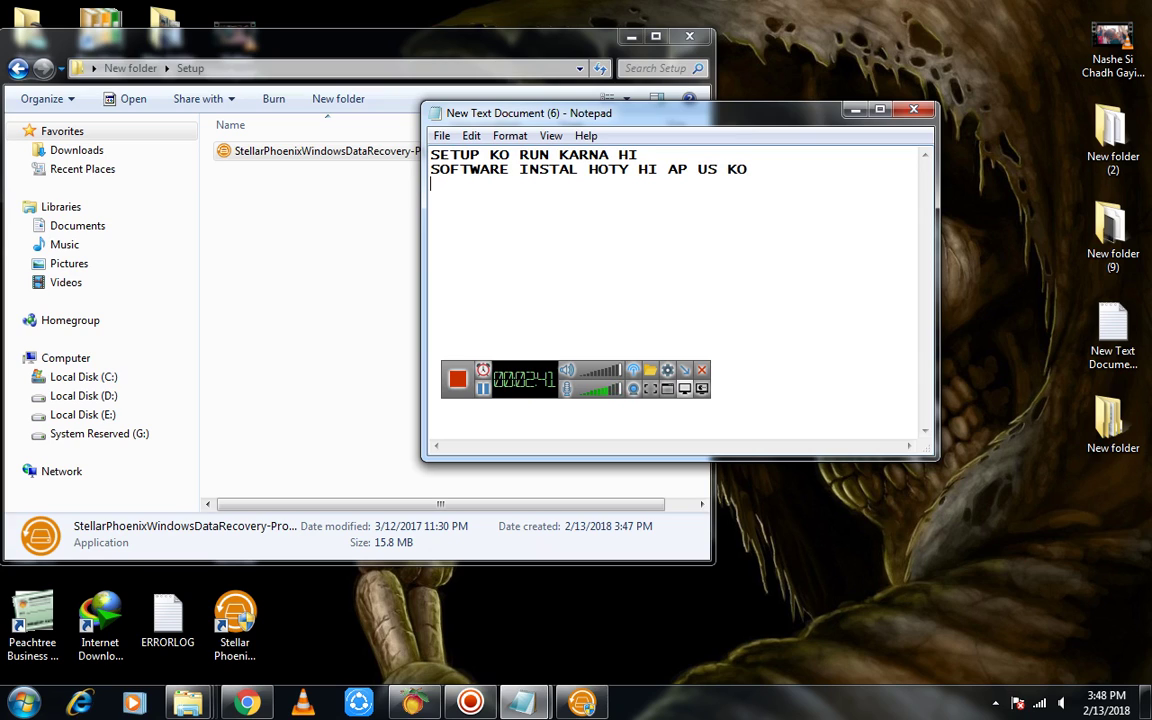
pyautogui.write('CLOSE KAR D')
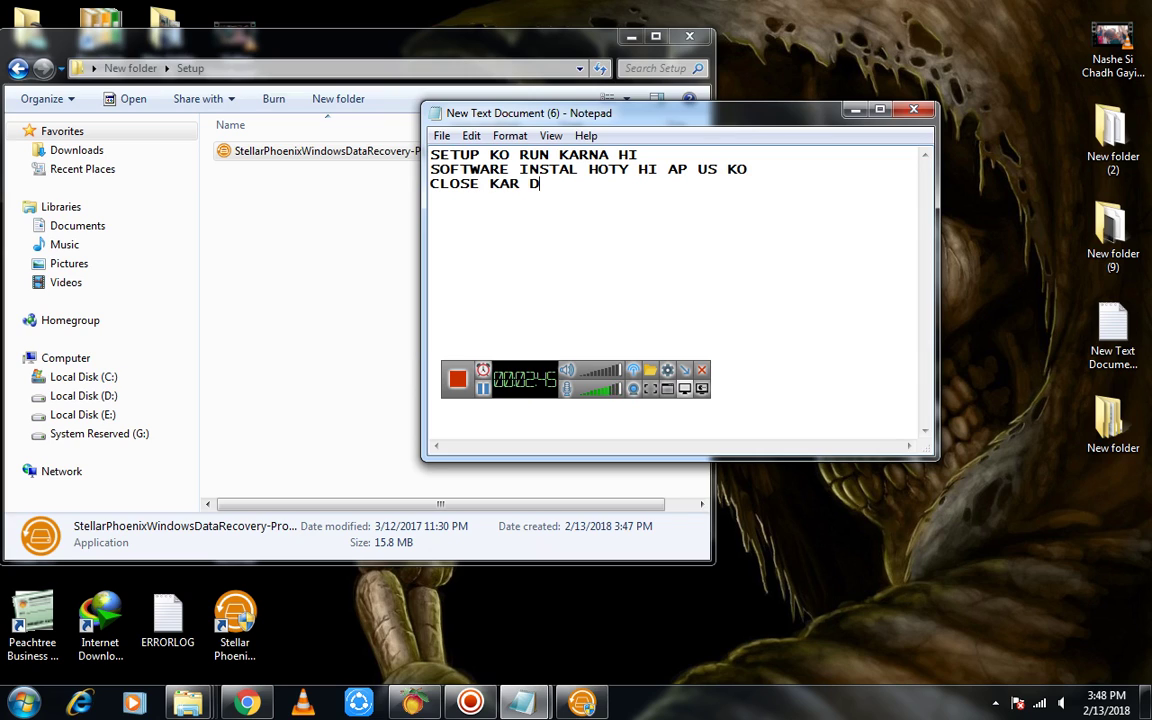
pyautogui.write('AY')
pyautogui.click(631, 36)
# Close the running Stellar Phoenix recovery program window
pyautogui.moveTo(530, 114); pyautogui.dragTo(746, 122)
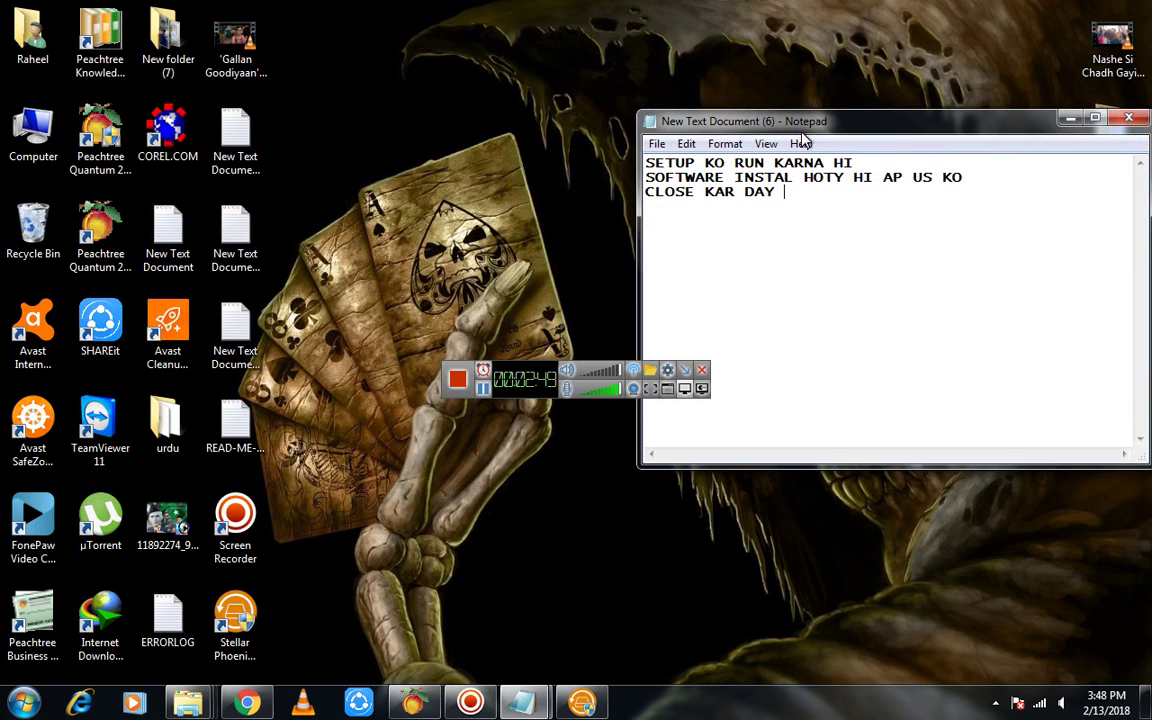
pyautogui.click(581, 703)
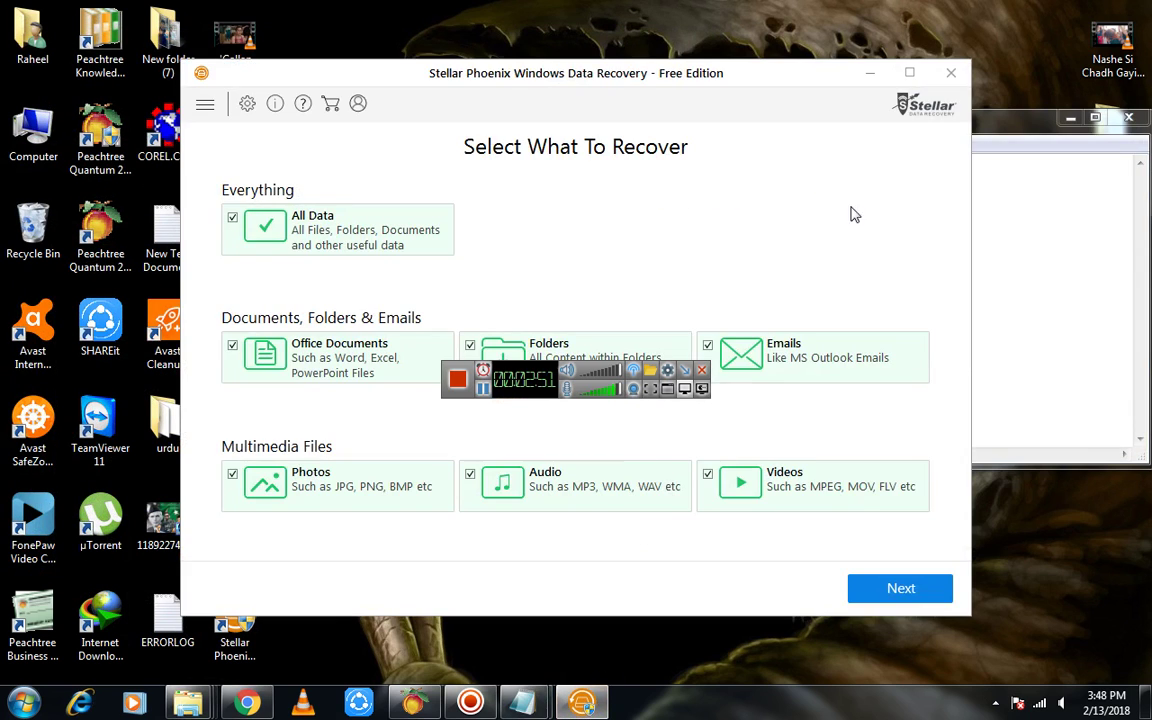
pyautogui.click(950, 80)
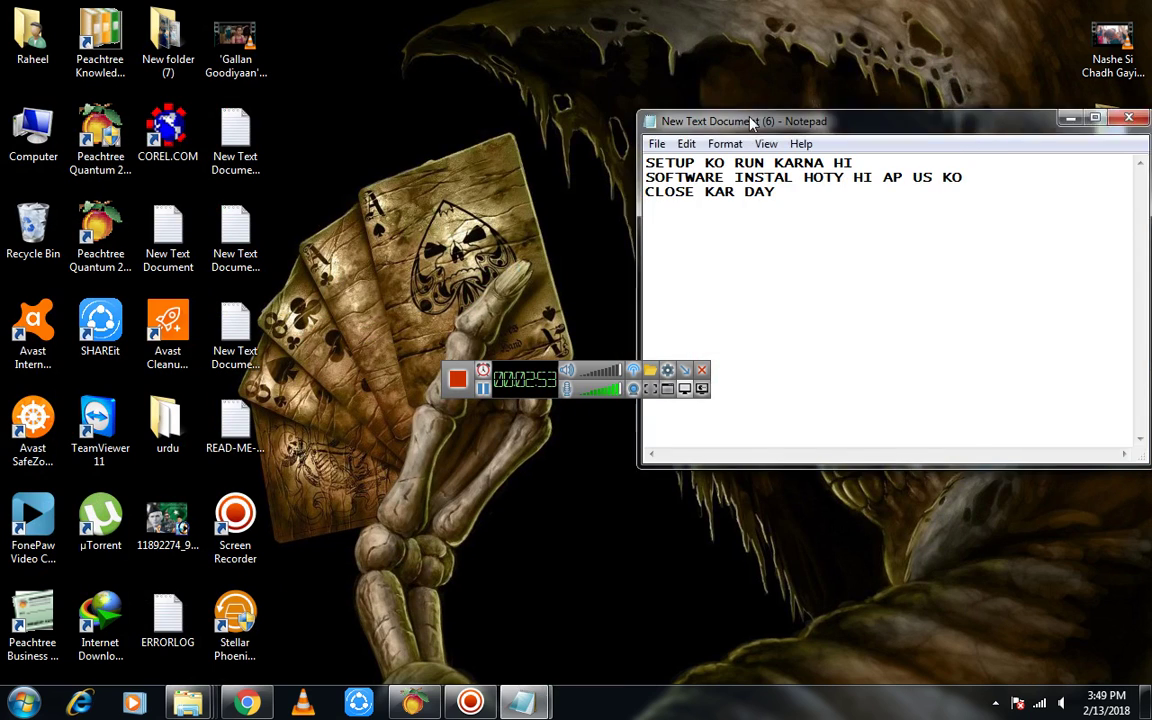
pyautogui.moveTo(848, 49); pyautogui.dragTo(657, 47)
pyautogui.press('Return')
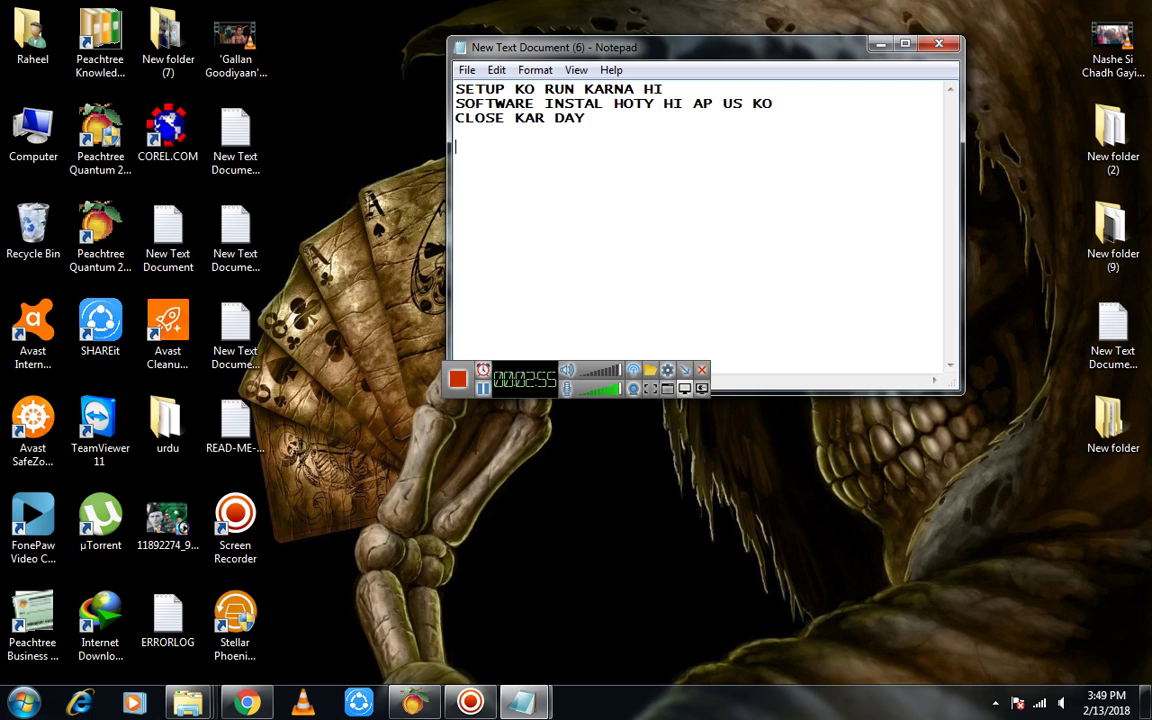
# Type 'SB SAY PAHLY SOFTWARE K ICON PAY JAIN' and 'OR PROPERTIES ME CHALY JAIN', correcting typos
pyautogui.write('SB SAY PAHLY SOFTA')
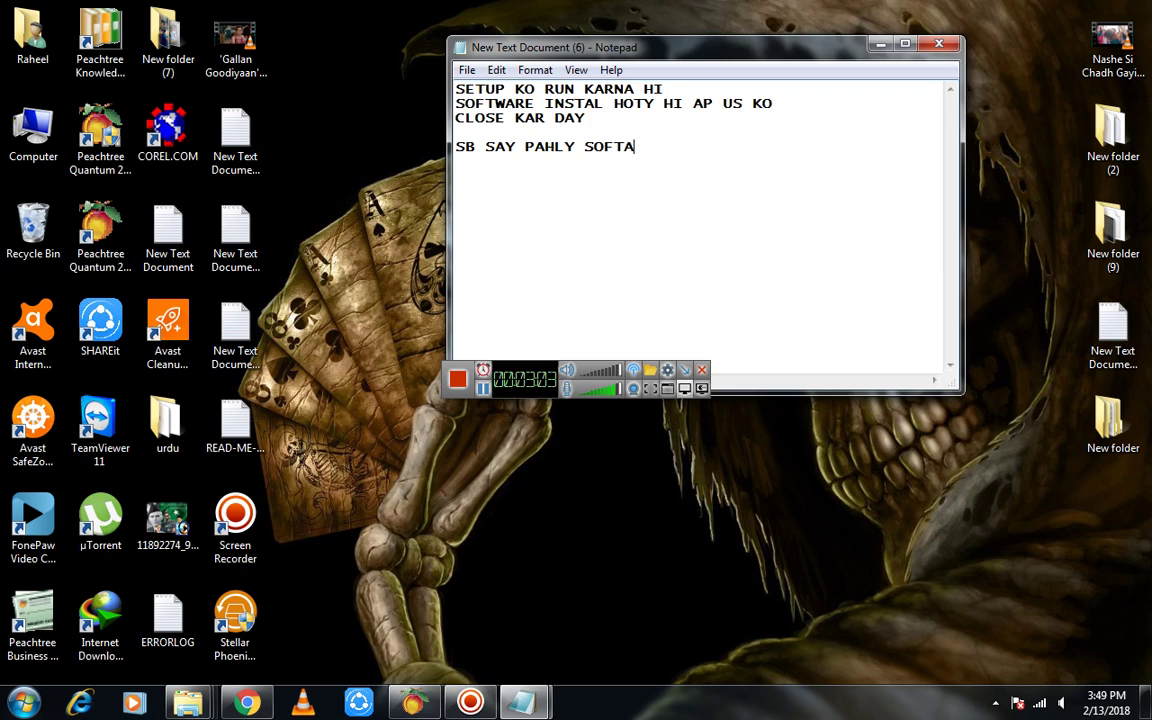
pyautogui.press('BackSpace')
pyautogui.write('WARE K ICOM')
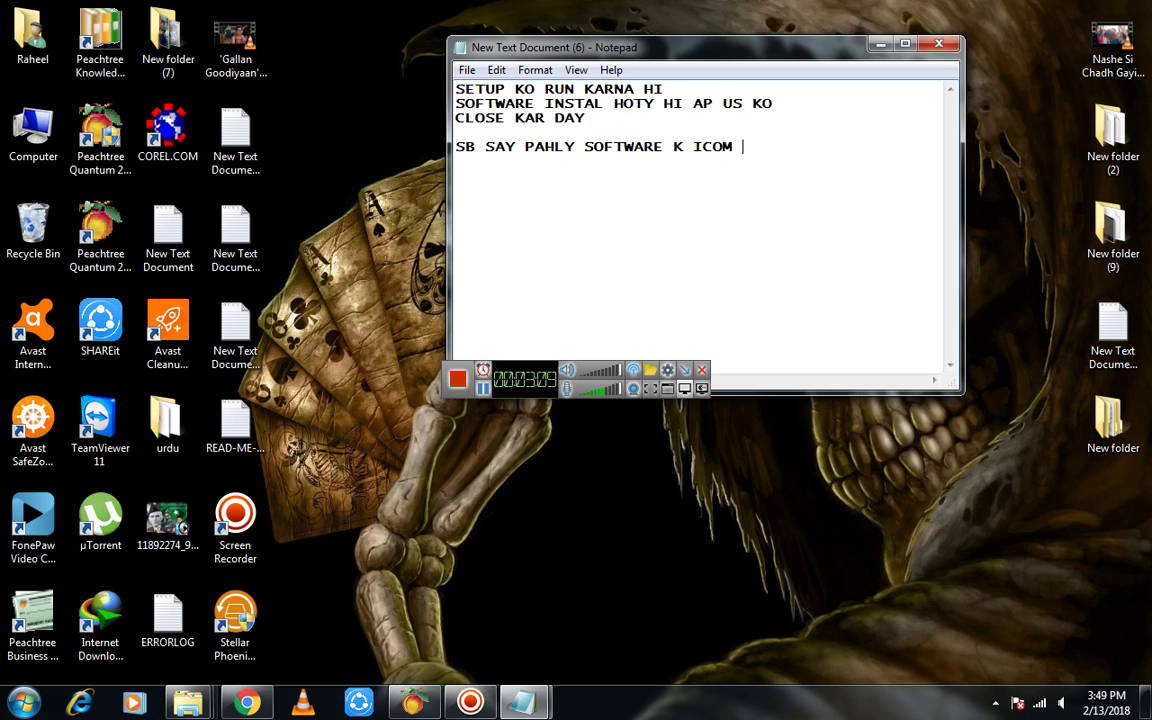
pyautogui.press('BackSpace')
pyautogui.press('BackSpace')
pyautogui.write('N PAY JAI')
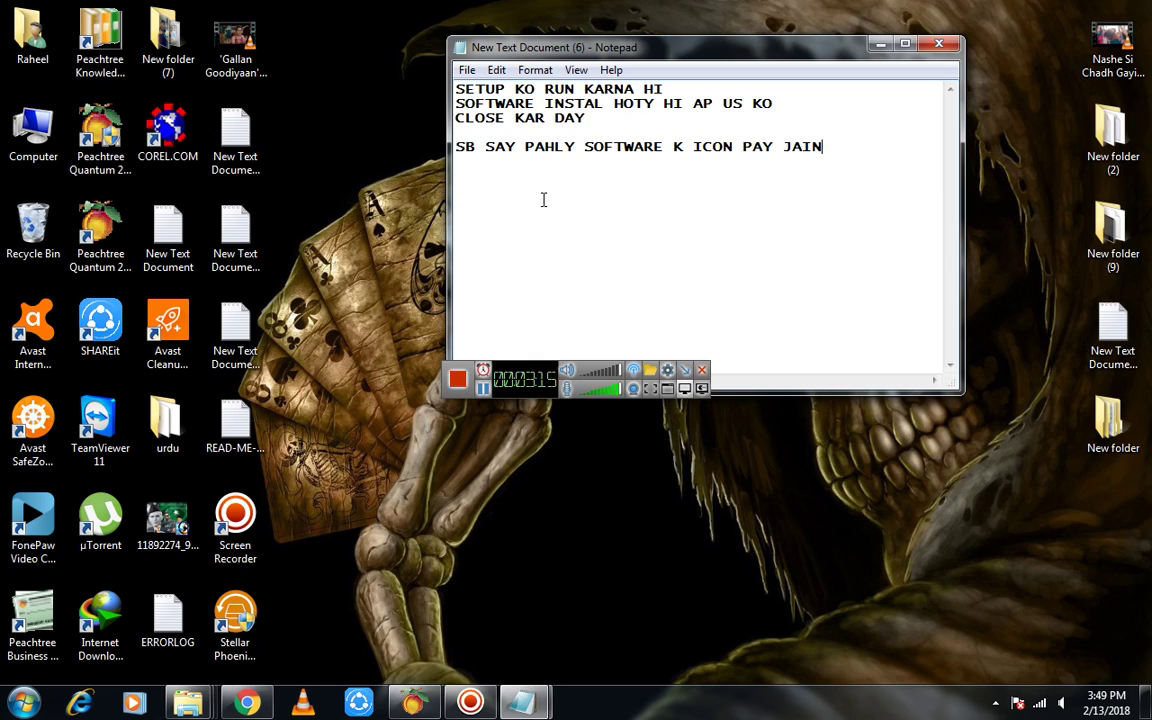
pyautogui.rightClick(237, 637)
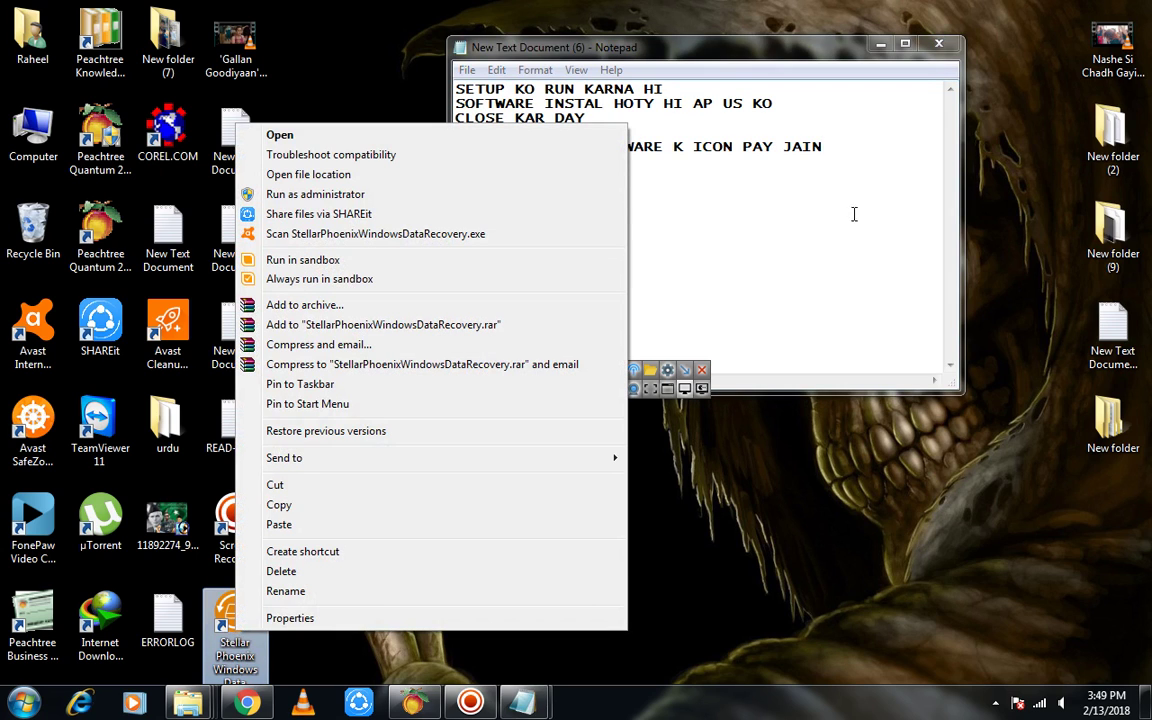
pyautogui.click(854, 167)
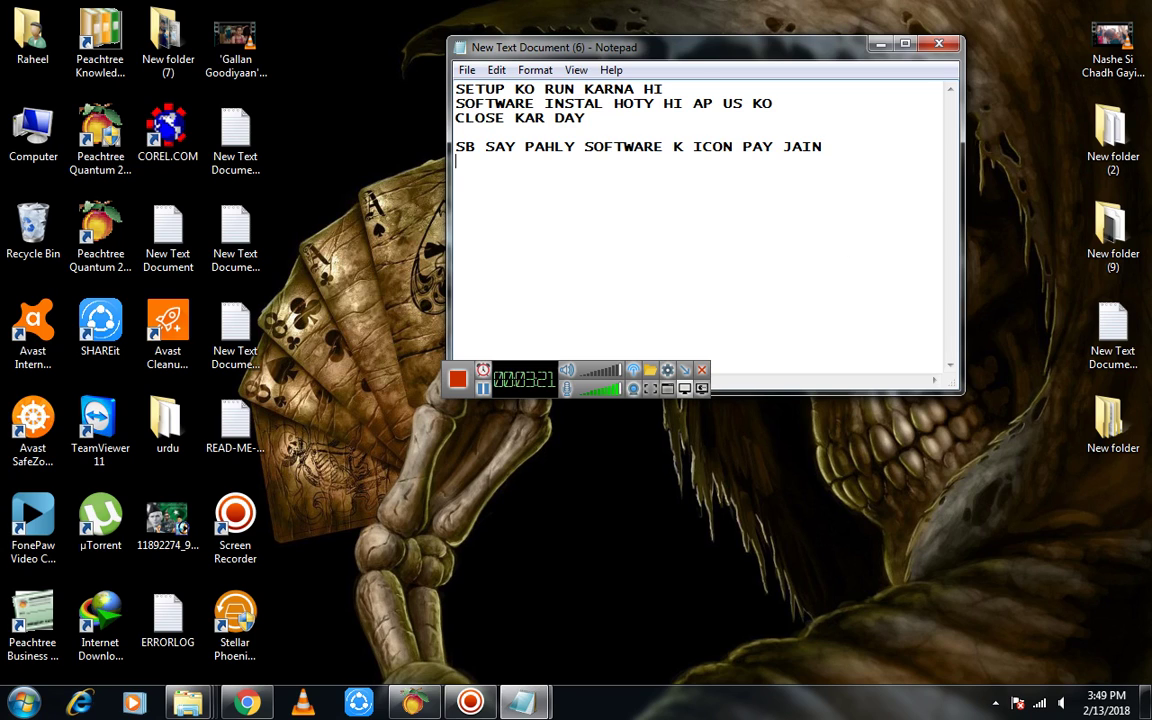
pyautogui.write('OR PROP')
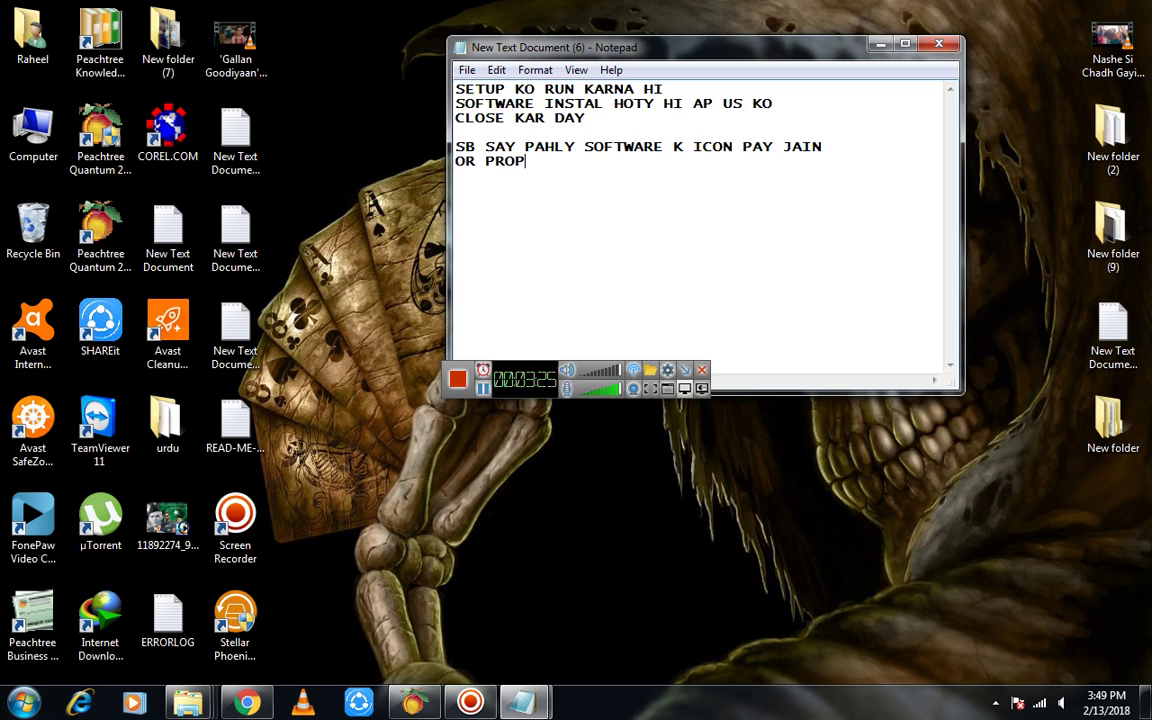
pyautogui.write('ERTIES ME')
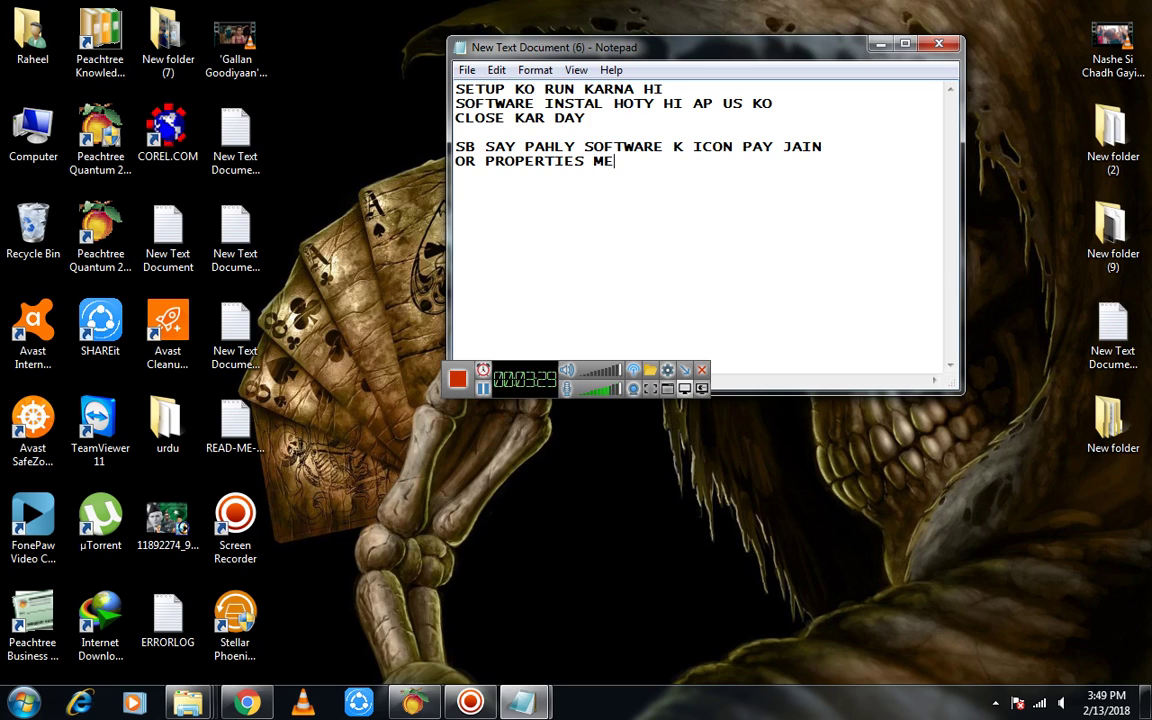
pyautogui.write(' CHALY JAIN')
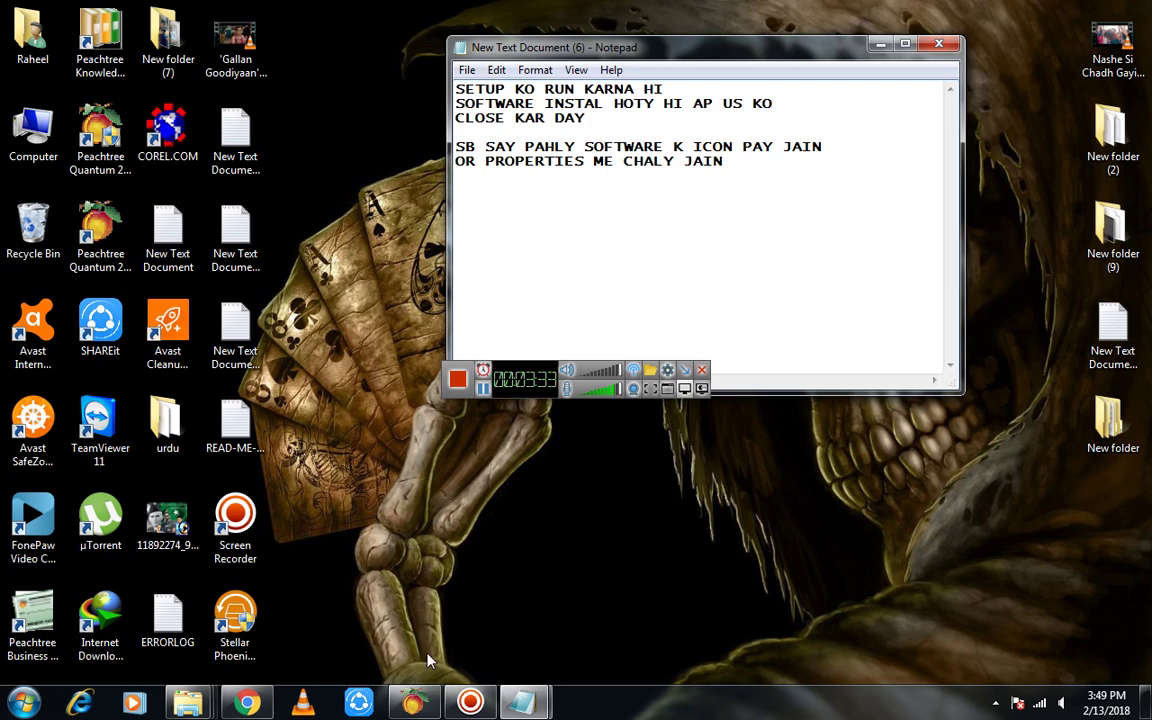
# Open the Stellar Phoenix shortcut's Properties and use Open File Location to reach its install folder
pyautogui.rightClick(232, 622)
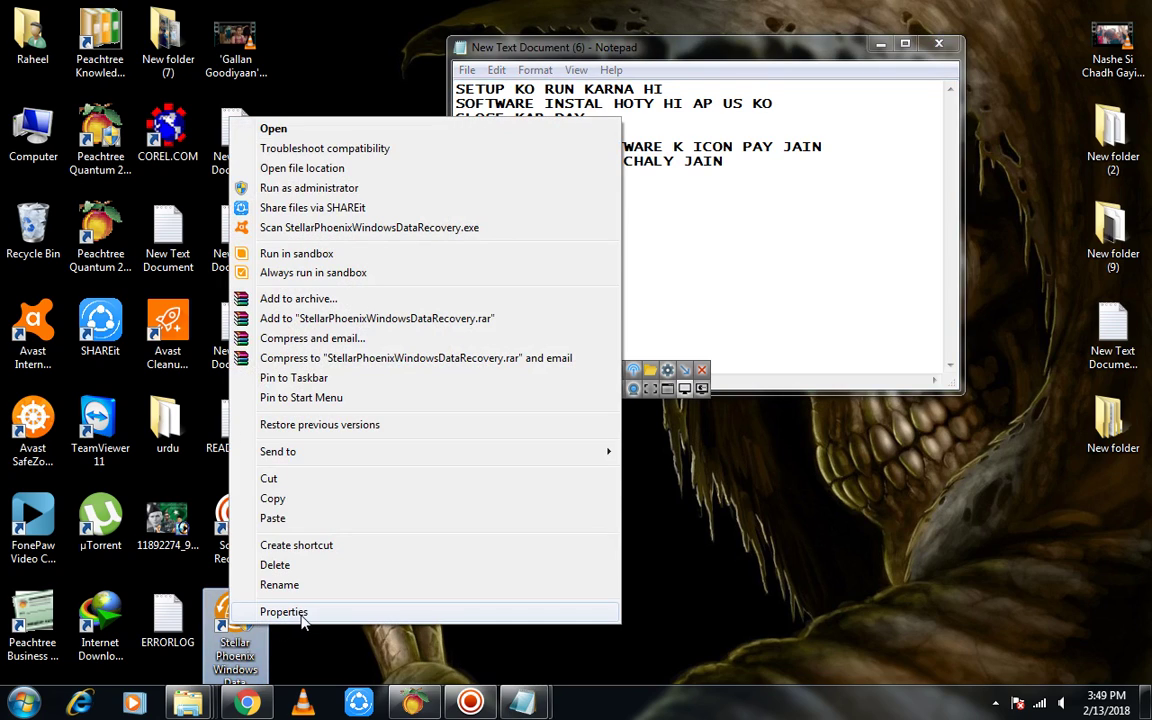
pyautogui.click(286, 614)
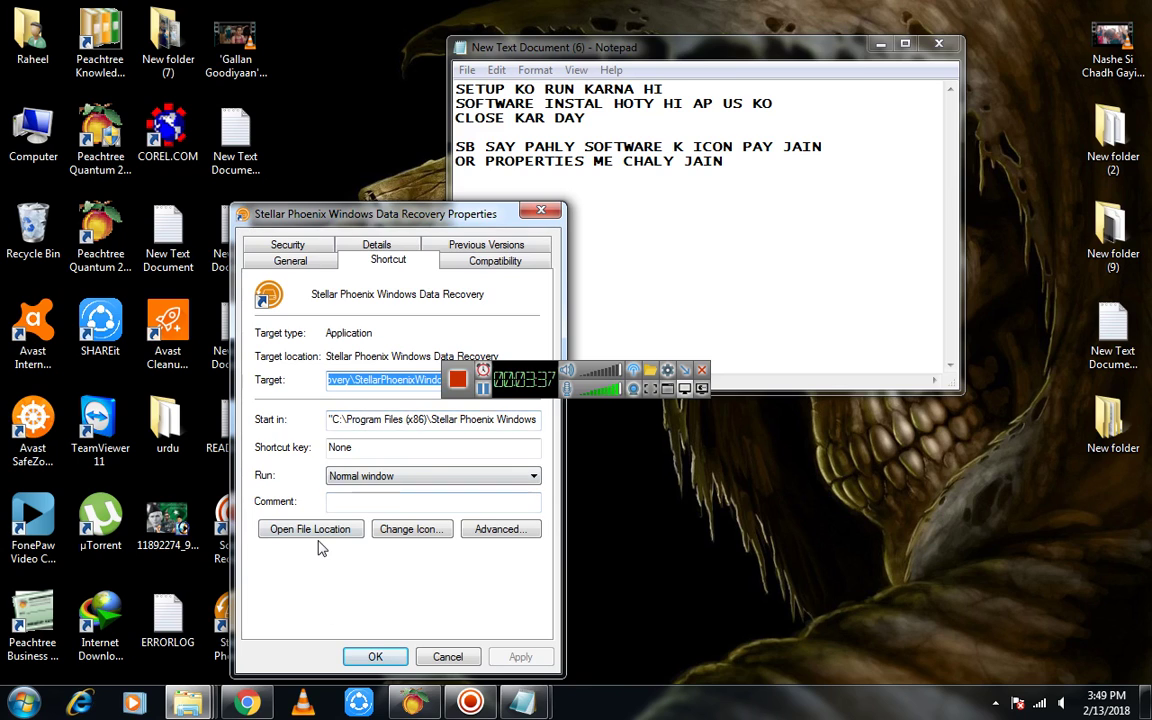
pyautogui.click(321, 530)
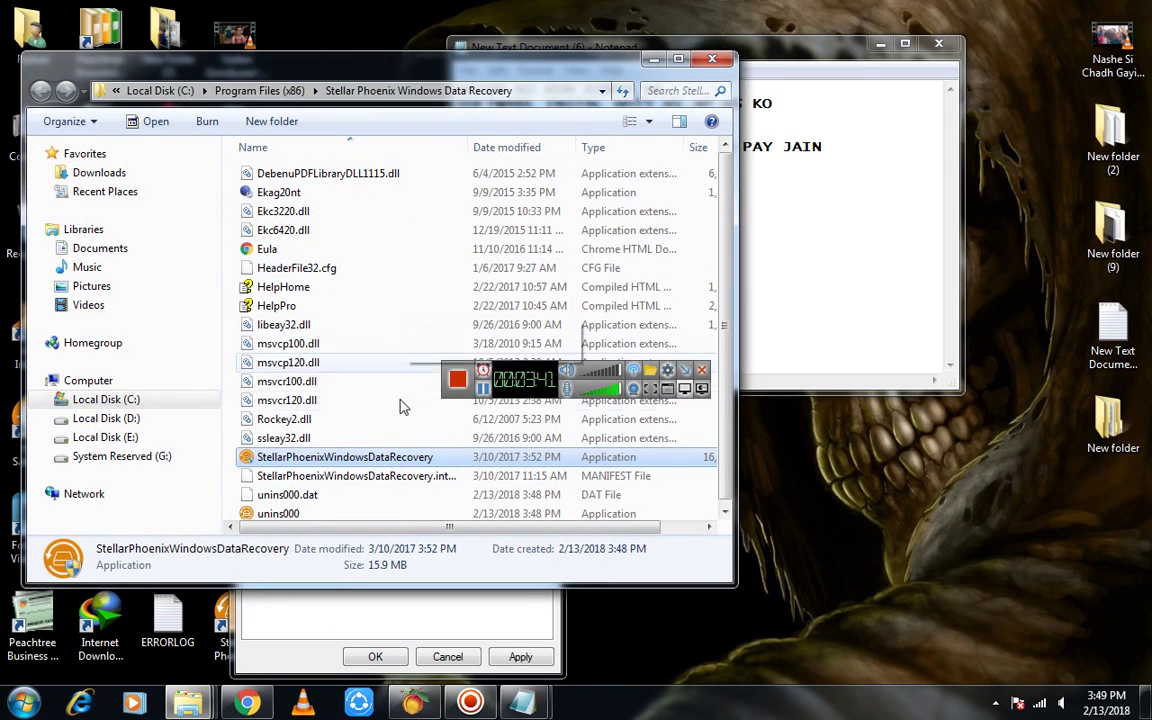
pyautogui.moveTo(548, 74); pyautogui.dragTo(549, 34)
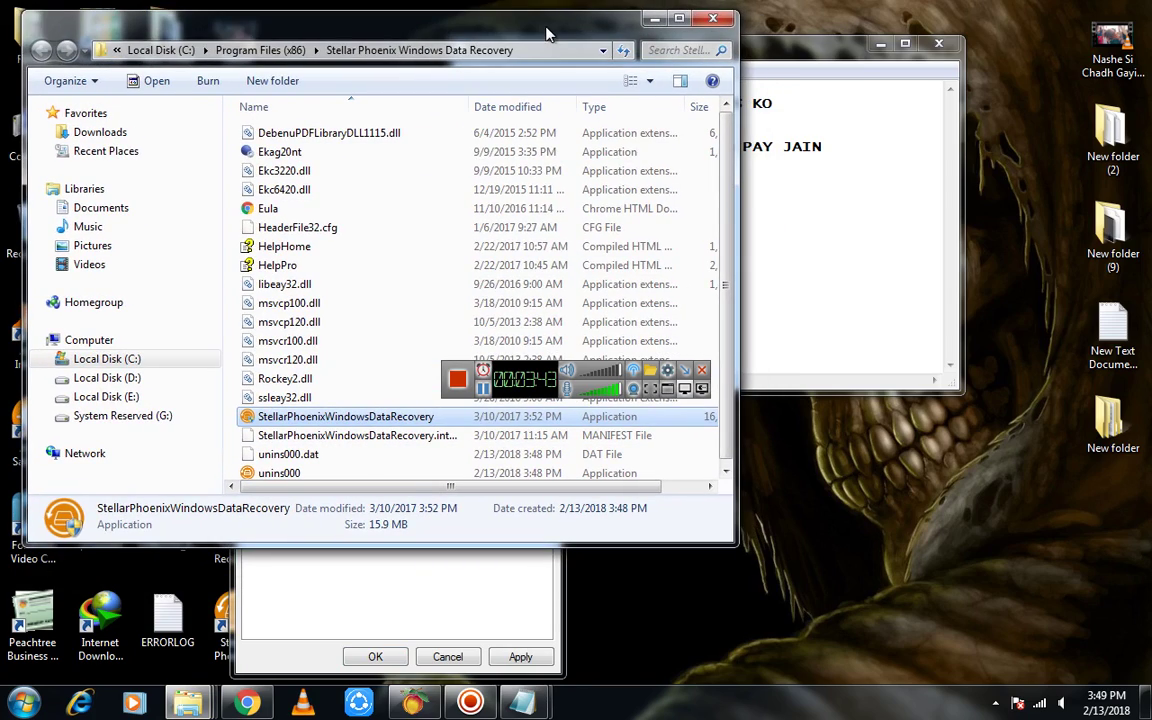
pyautogui.click(779, 229)
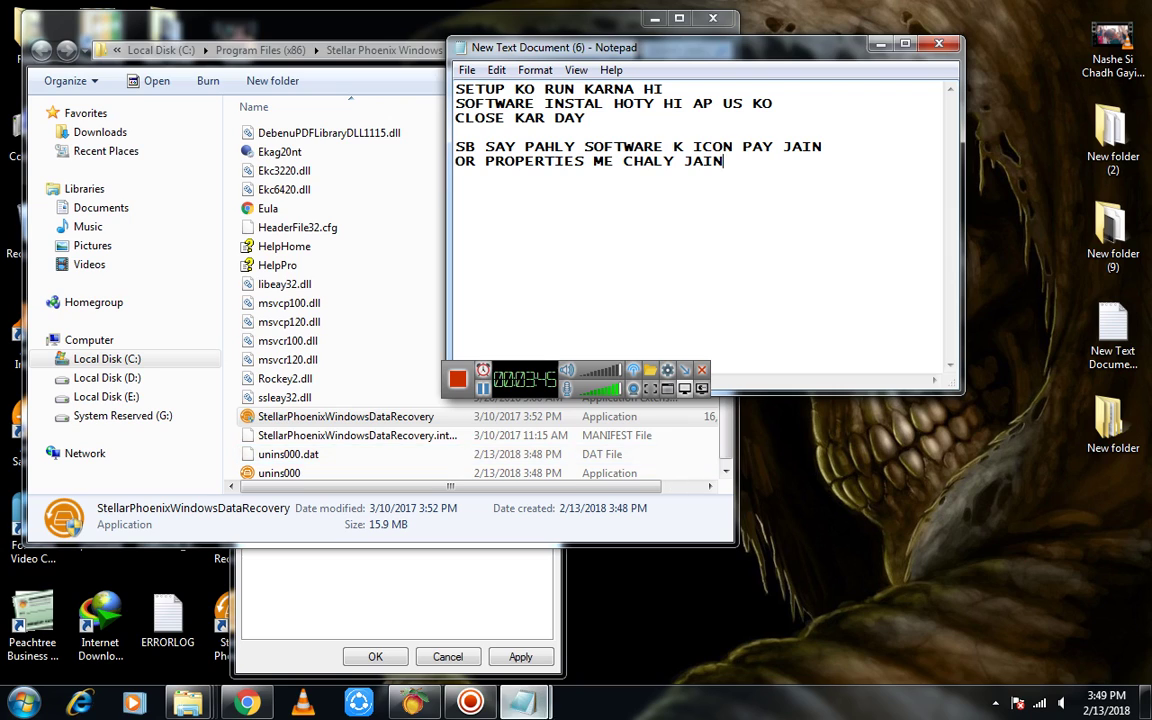
pyautogui.press('Return')
pyautogui.press('Return')
# Type 'AB CRACK FILE KO COPY KARY' as the next caption line
pyautogui.write('AB C')
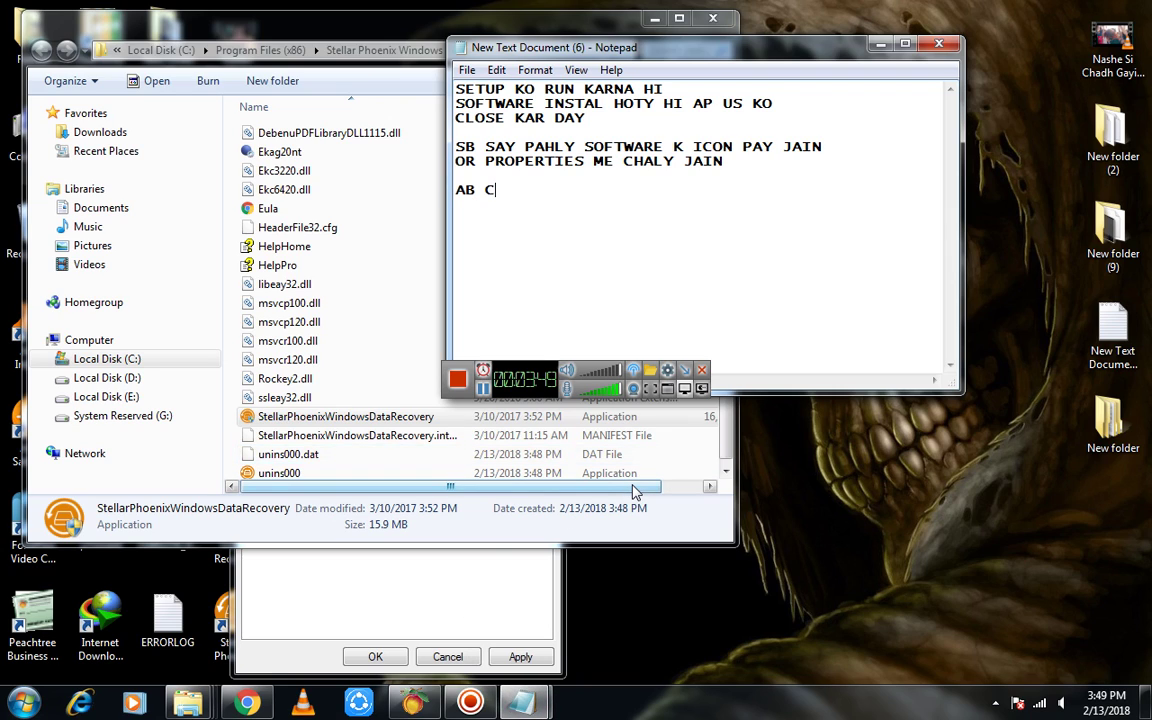
pyautogui.write('RACK FILE KO ')
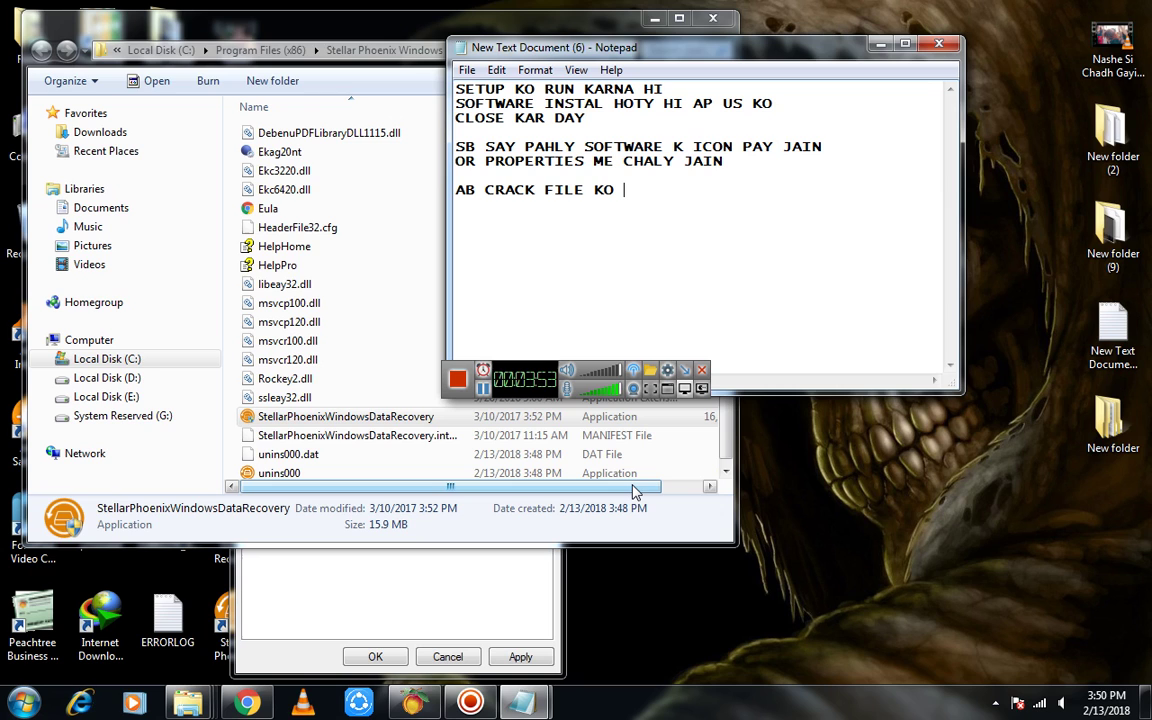
pyautogui.write('COPY KARY')
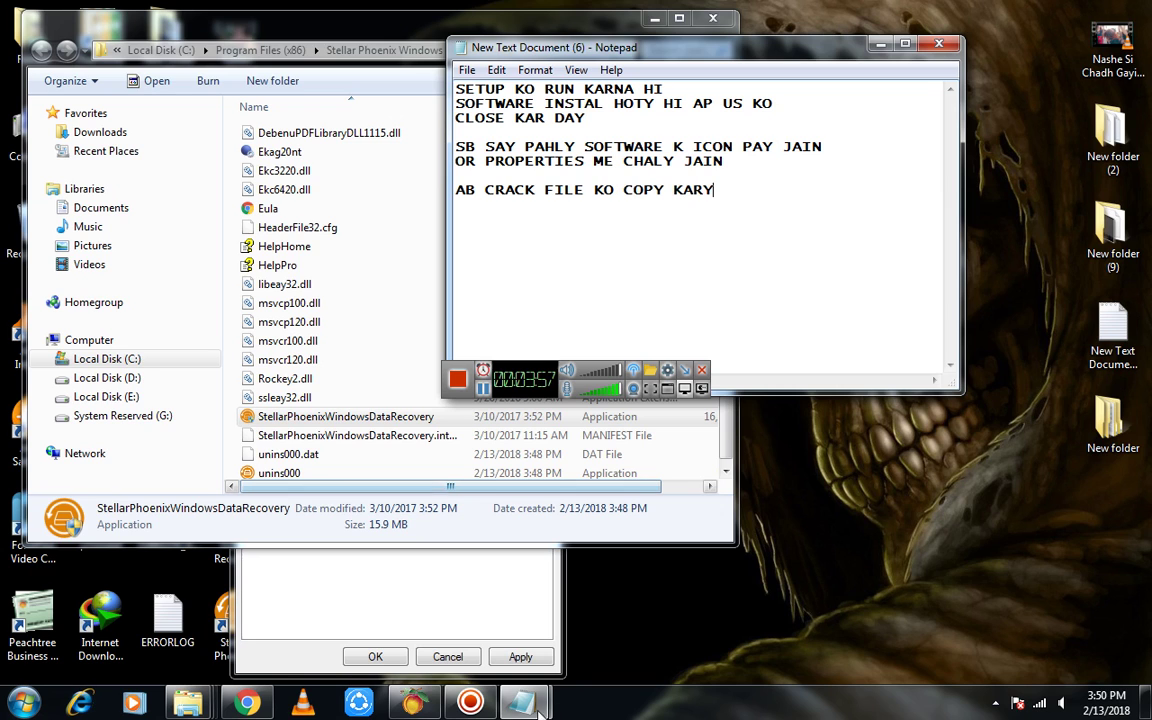
pyautogui.moveTo(188, 703)
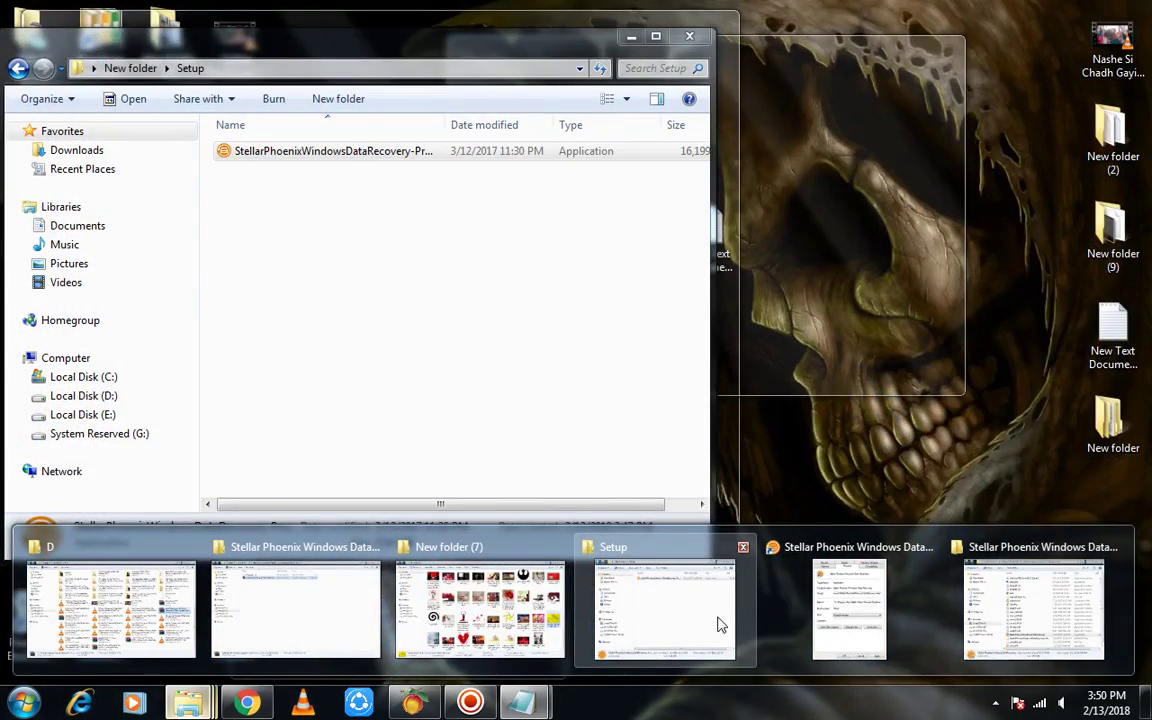
# Copy the cracked StellarPhoenixWindowsDataRecovery file from New folder's Crack folder
pyautogui.click(729, 626)
pyautogui.moveTo(266, 32); pyautogui.dragTo(394, 134)
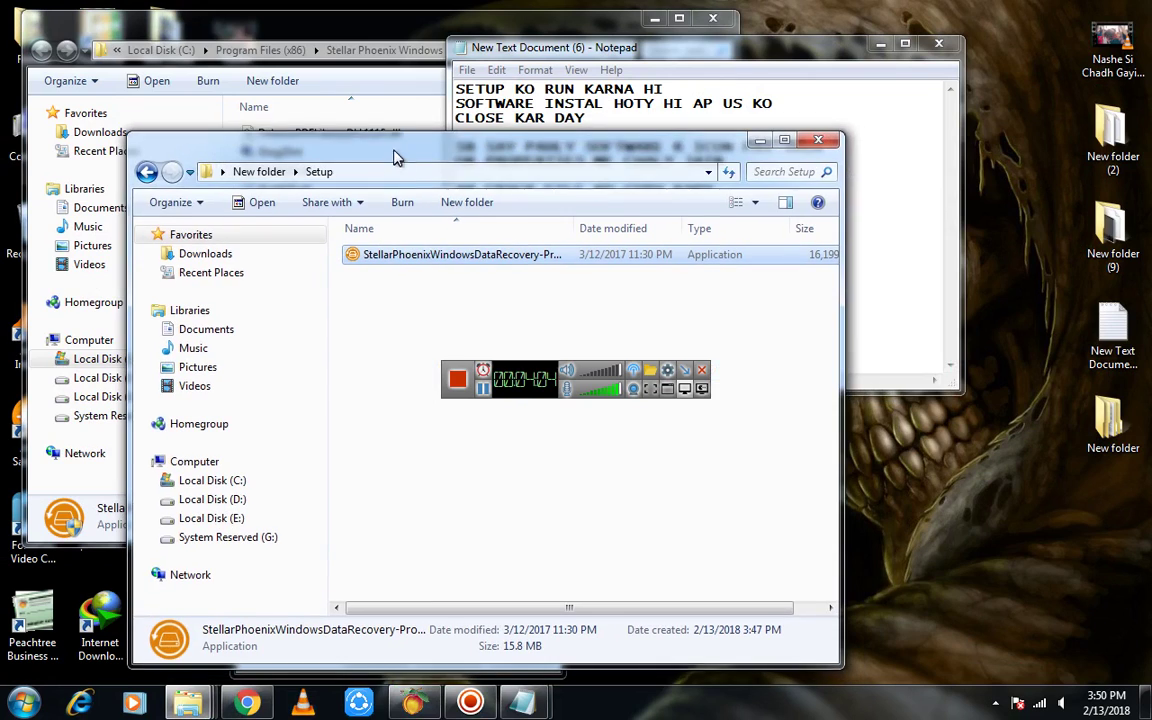
pyautogui.click(147, 170)
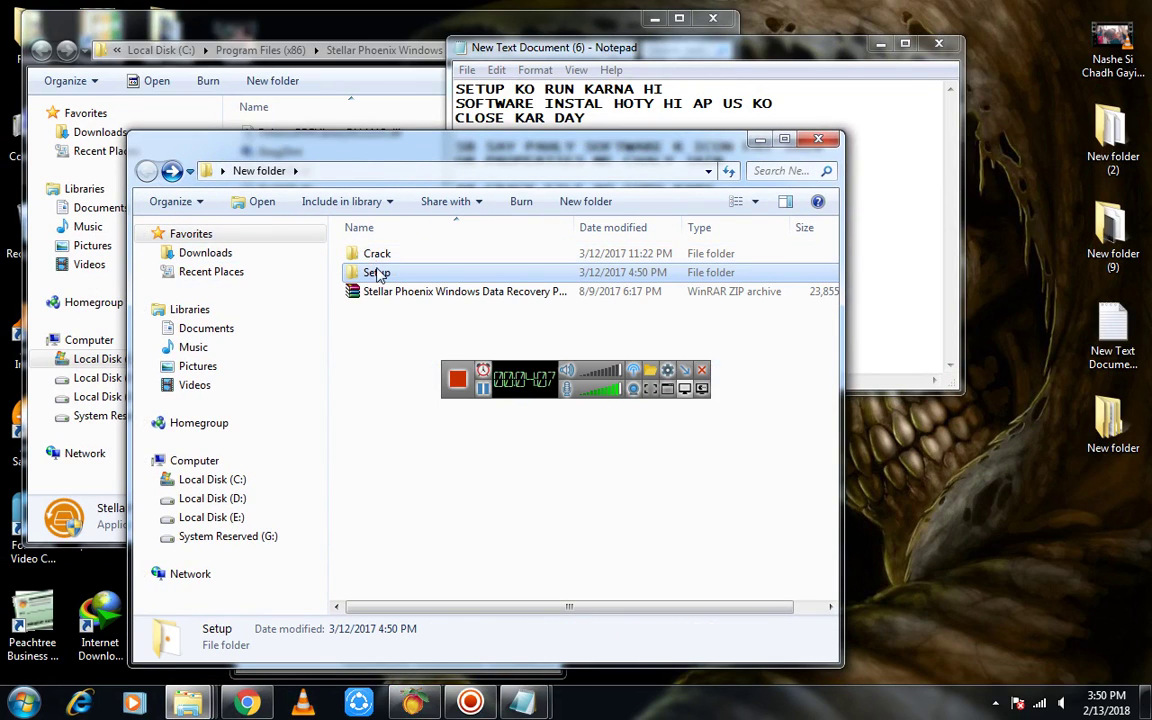
pyautogui.doubleClick(377, 255)
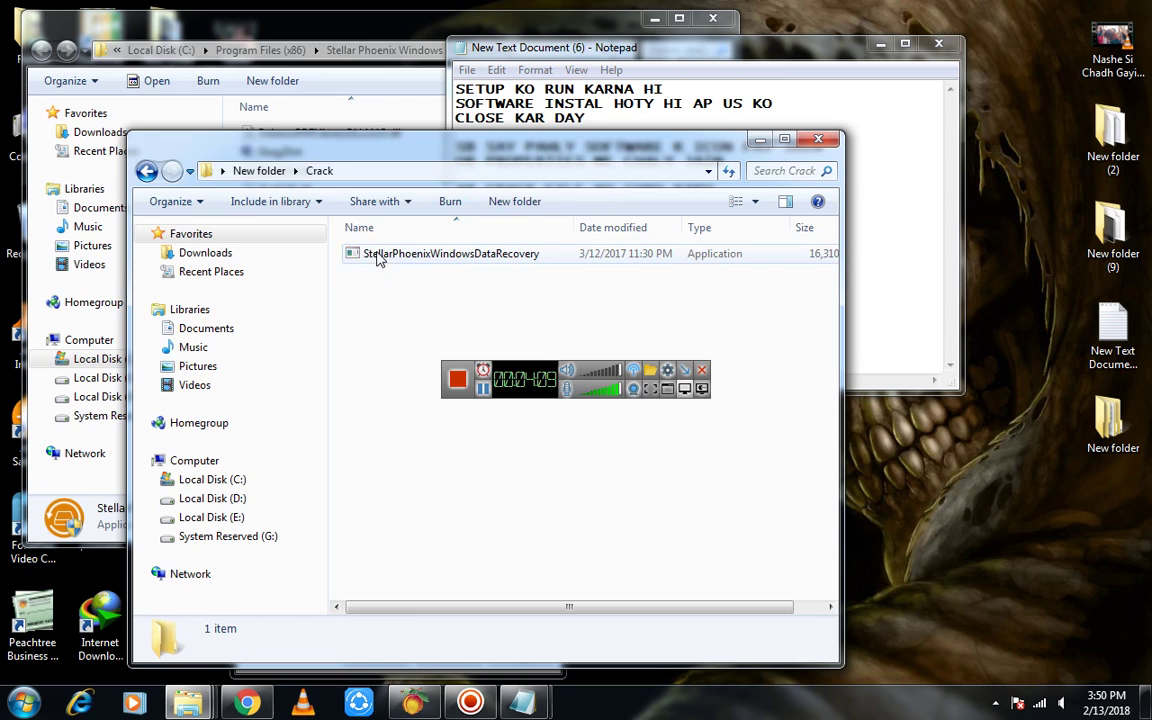
pyautogui.click(422, 260)
pyautogui.rightClick(424, 261)
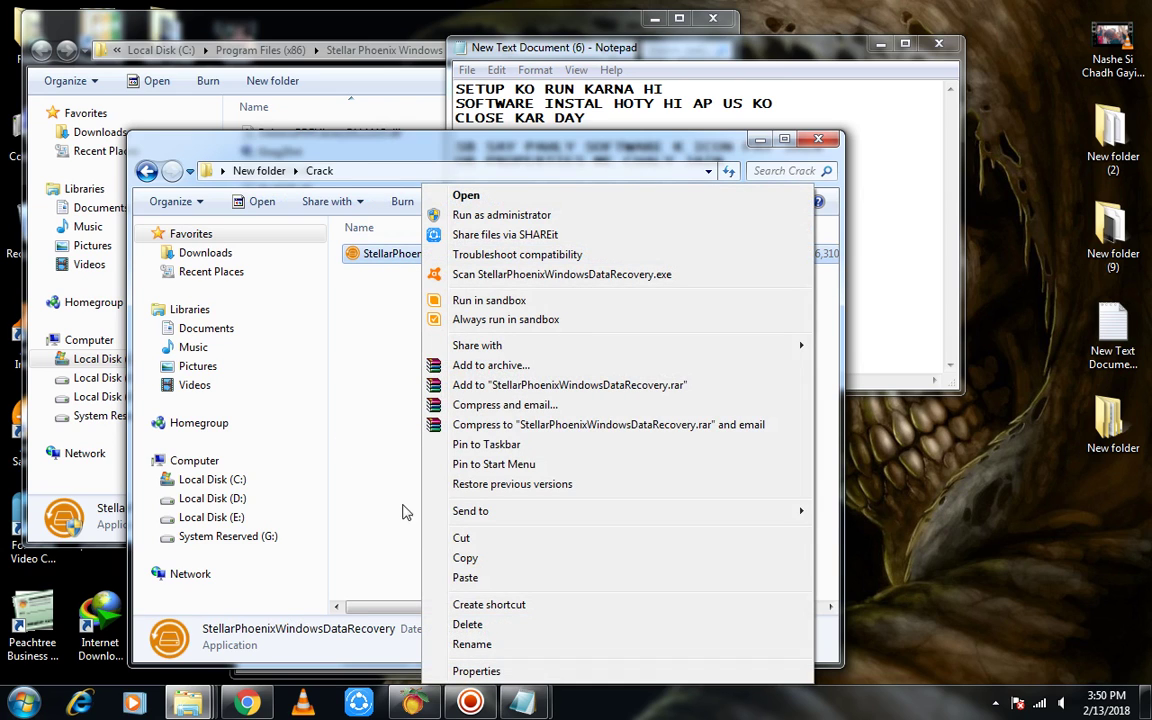
pyautogui.click(465, 559)
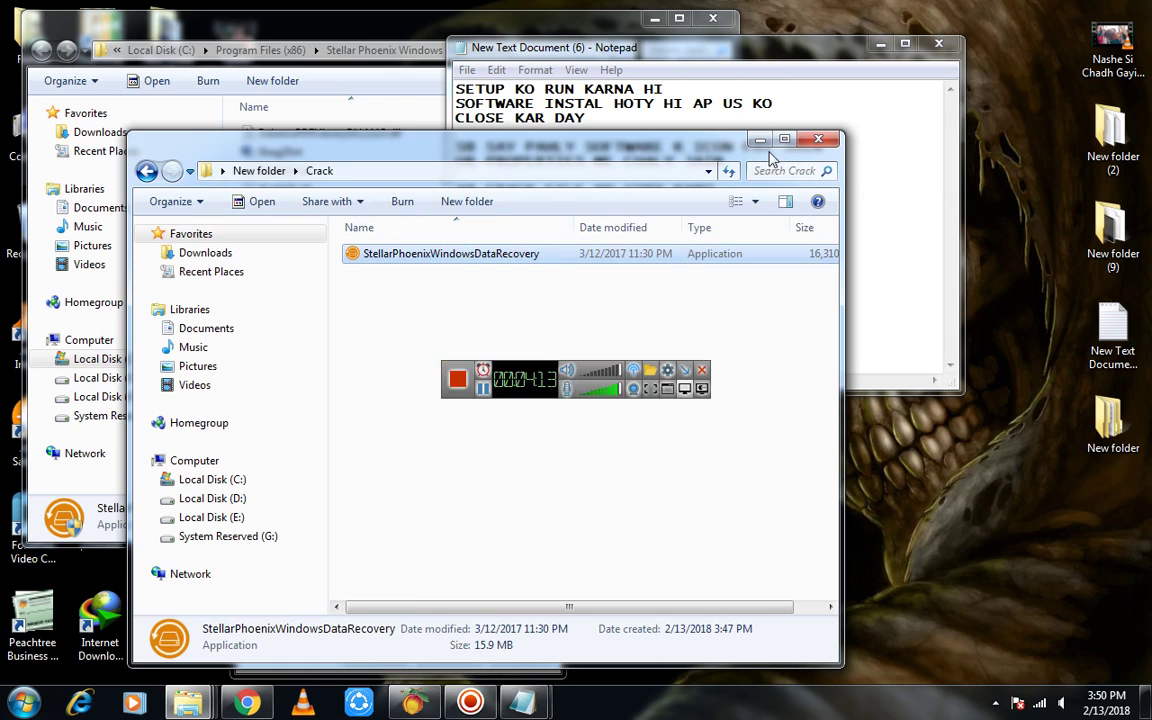
pyautogui.hotkey('alt', 'F4')
# Paste it into the install folder, choosing Copy and Replace and granting administrator permission
pyautogui.click(375, 60)
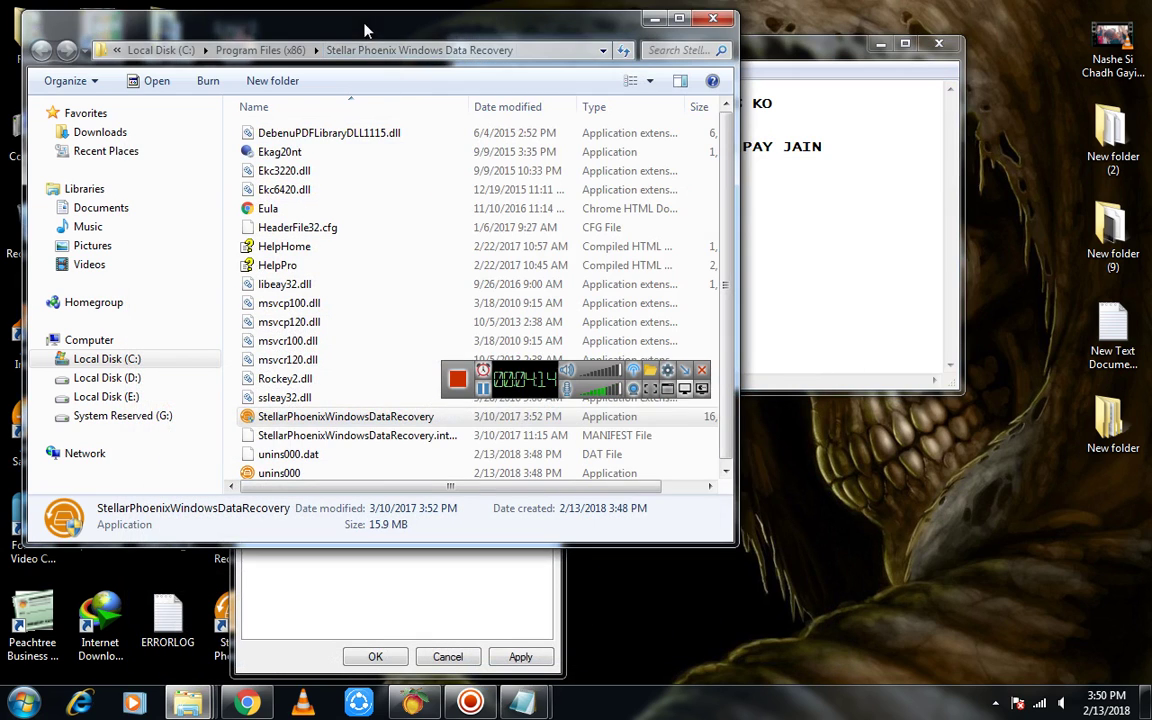
pyautogui.doubleClick(608, 20)
pyautogui.rightClick(932, 239)
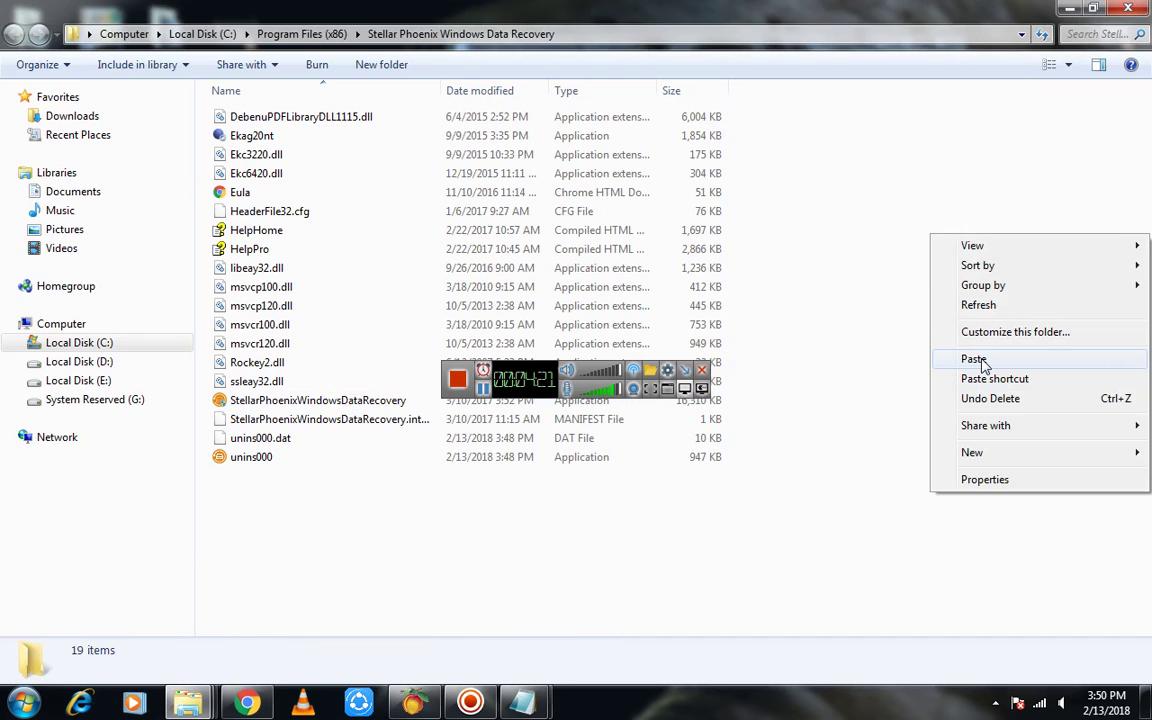
pyautogui.click(978, 360)
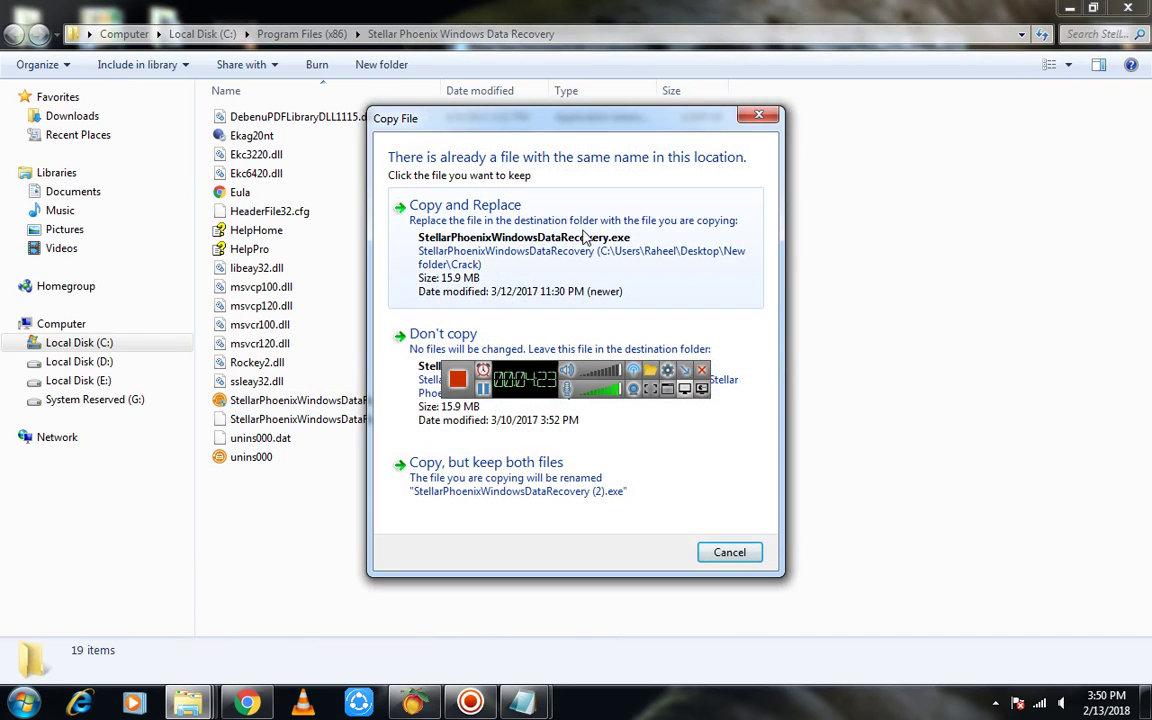
pyautogui.click(483, 226)
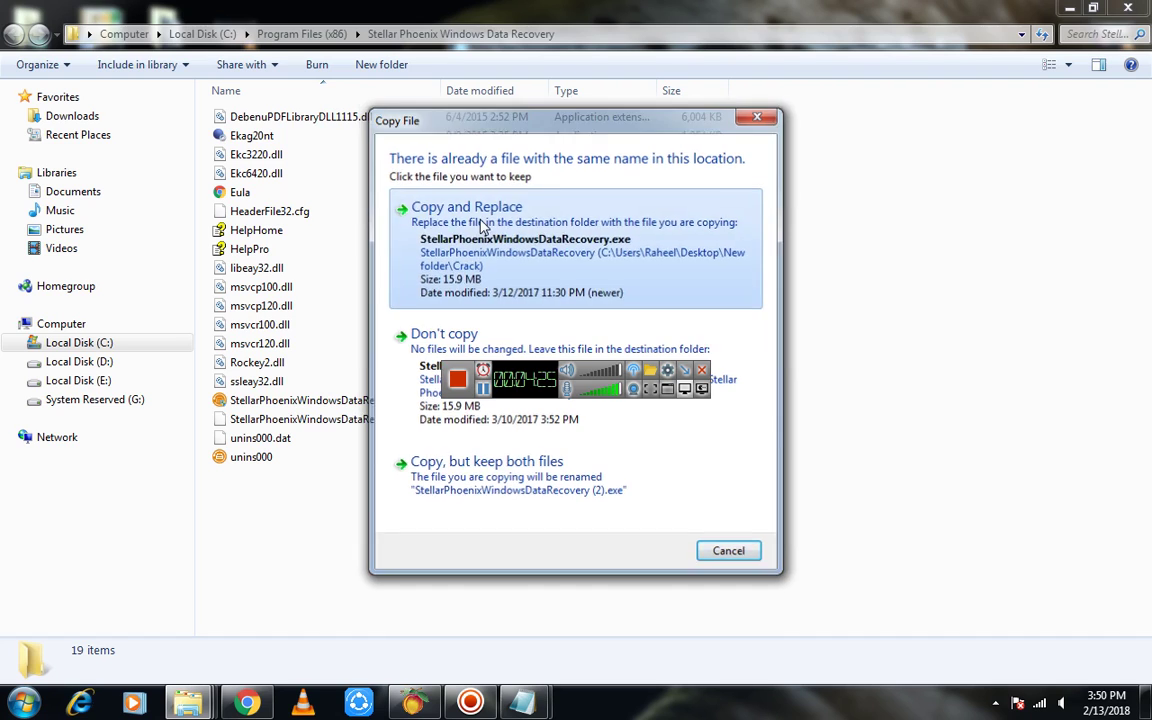
pyautogui.click(552, 426)
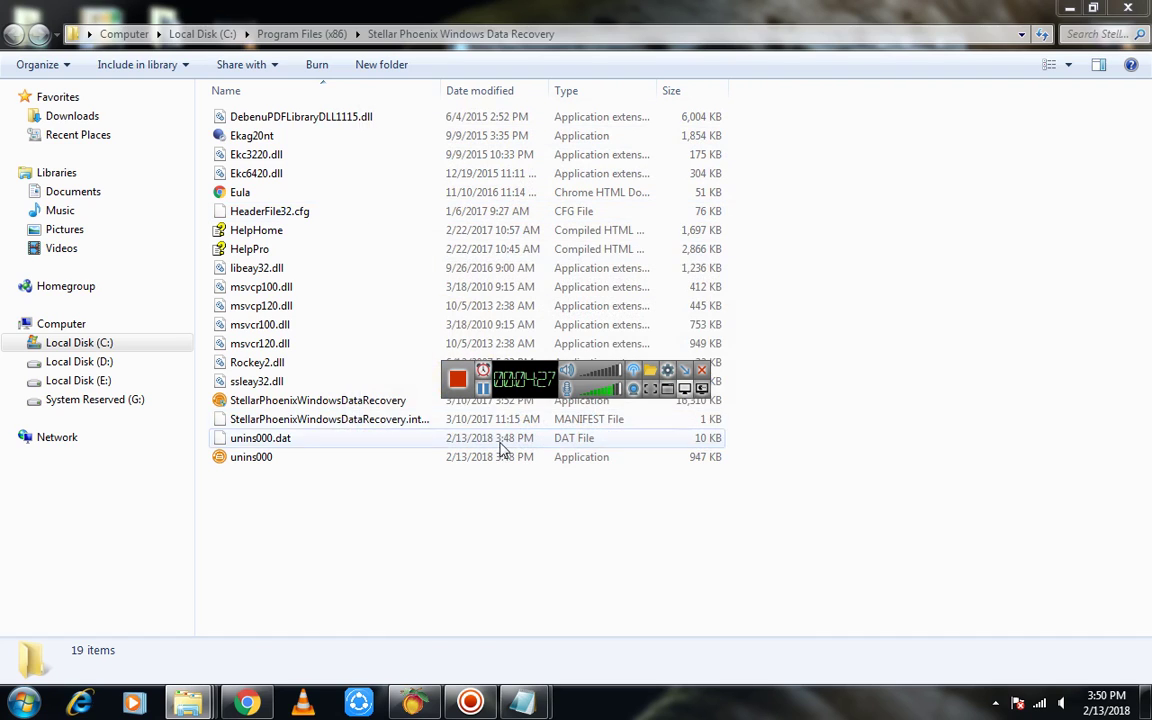
pyautogui.moveTo(665, 8); pyautogui.dragTo(625, 68)
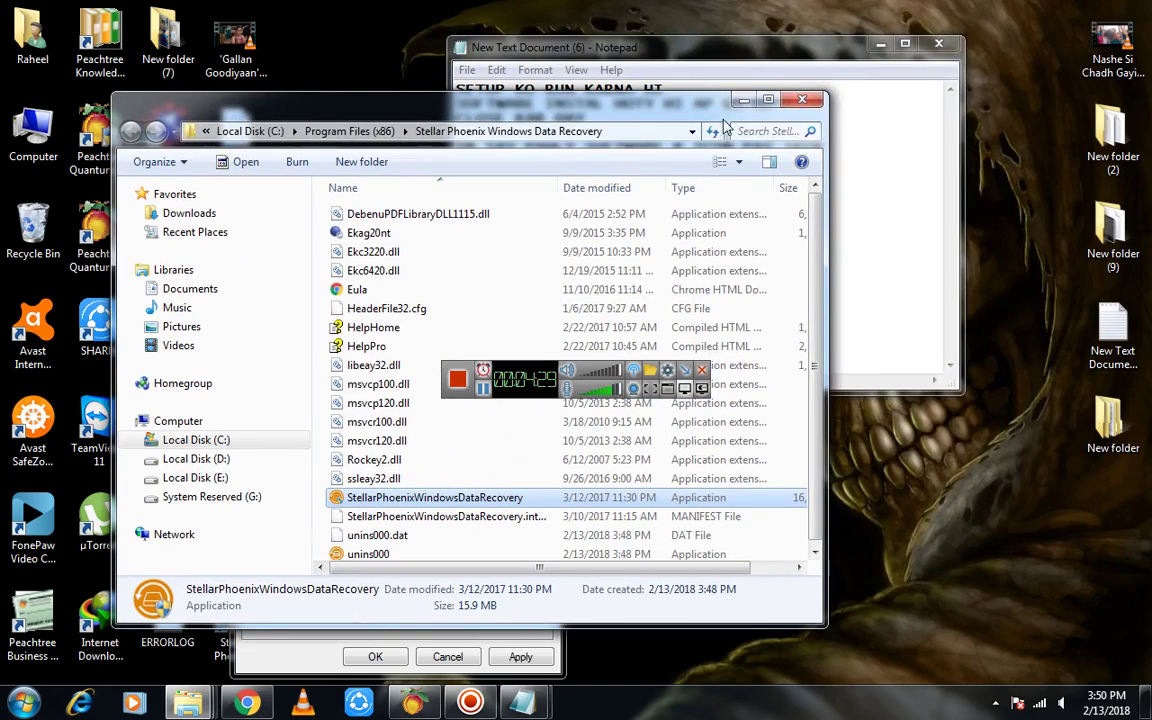
# Close the install folder window and the shortcut Properties dialog
pyautogui.click(969, 60)
pyautogui.moveTo(320, 210); pyautogui.dragTo(210, 63)
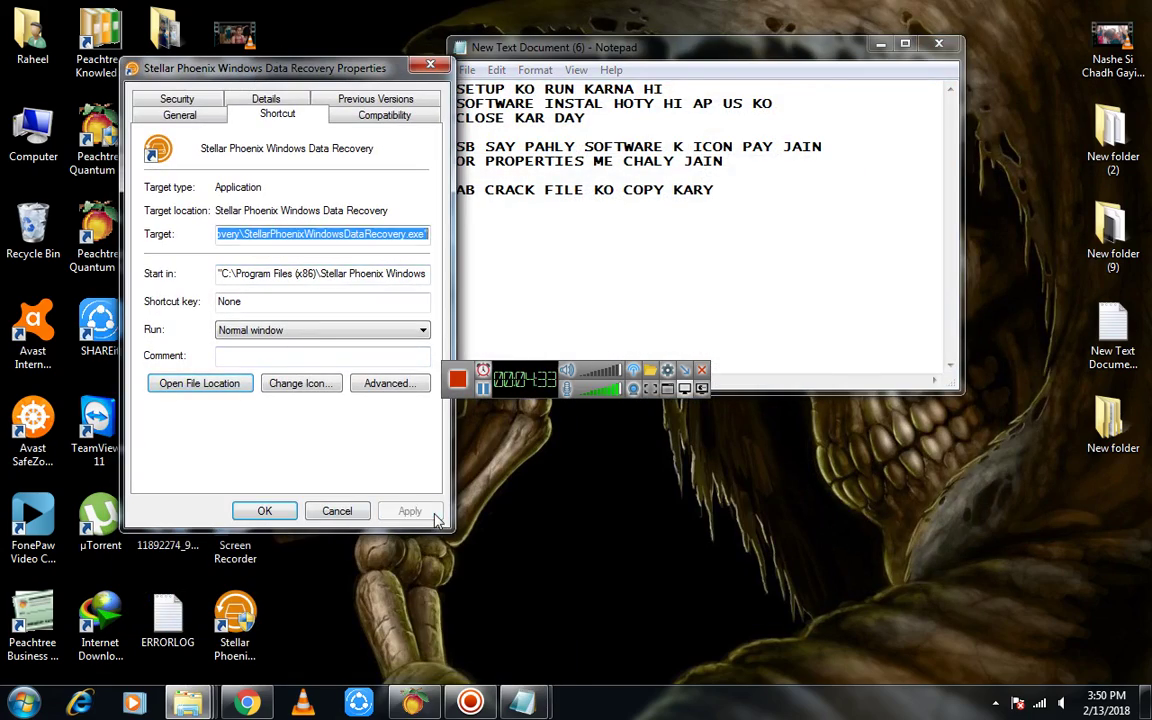
pyautogui.click(264, 511)
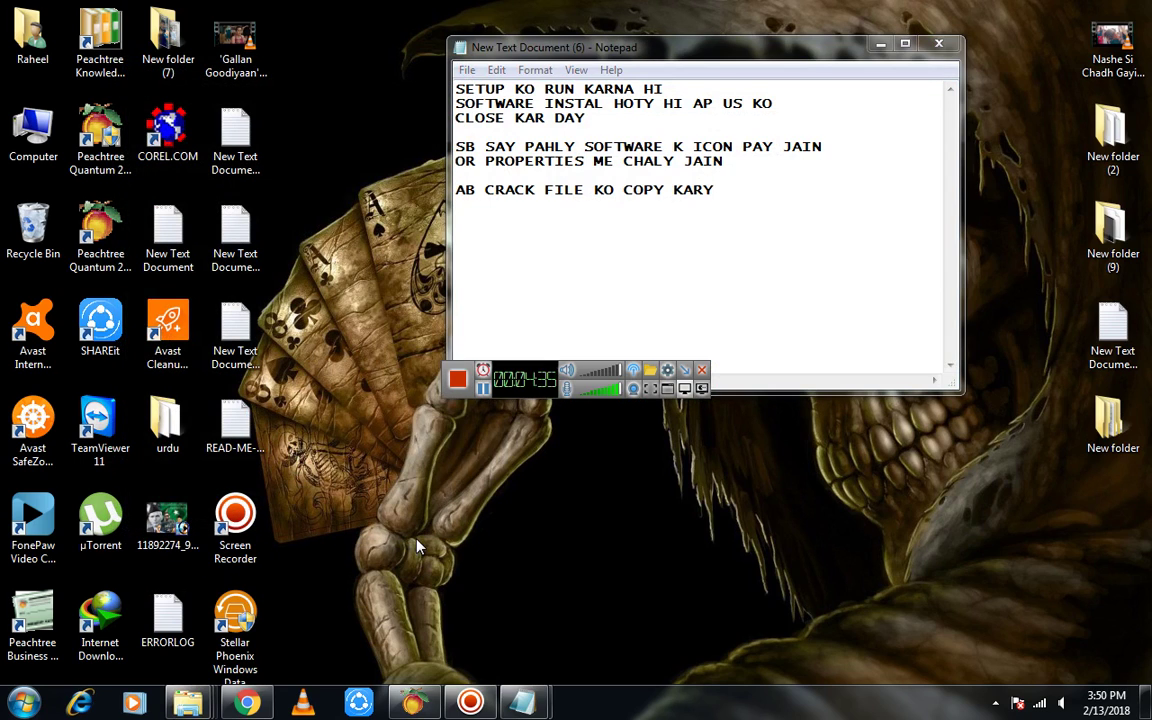
# Refresh the desktop and launch Stellar Phoenix from its desktop shortcut
pyautogui.rightClick(374, 484)
pyautogui.click(458, 318)
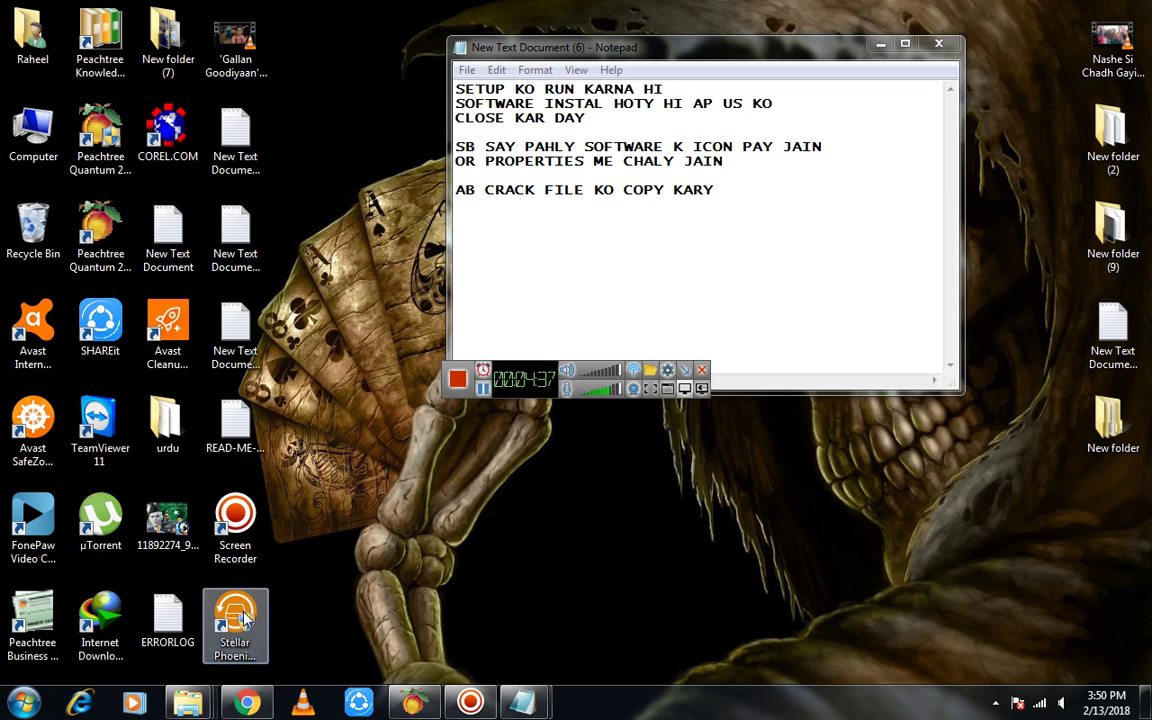
pyautogui.click(235, 625)
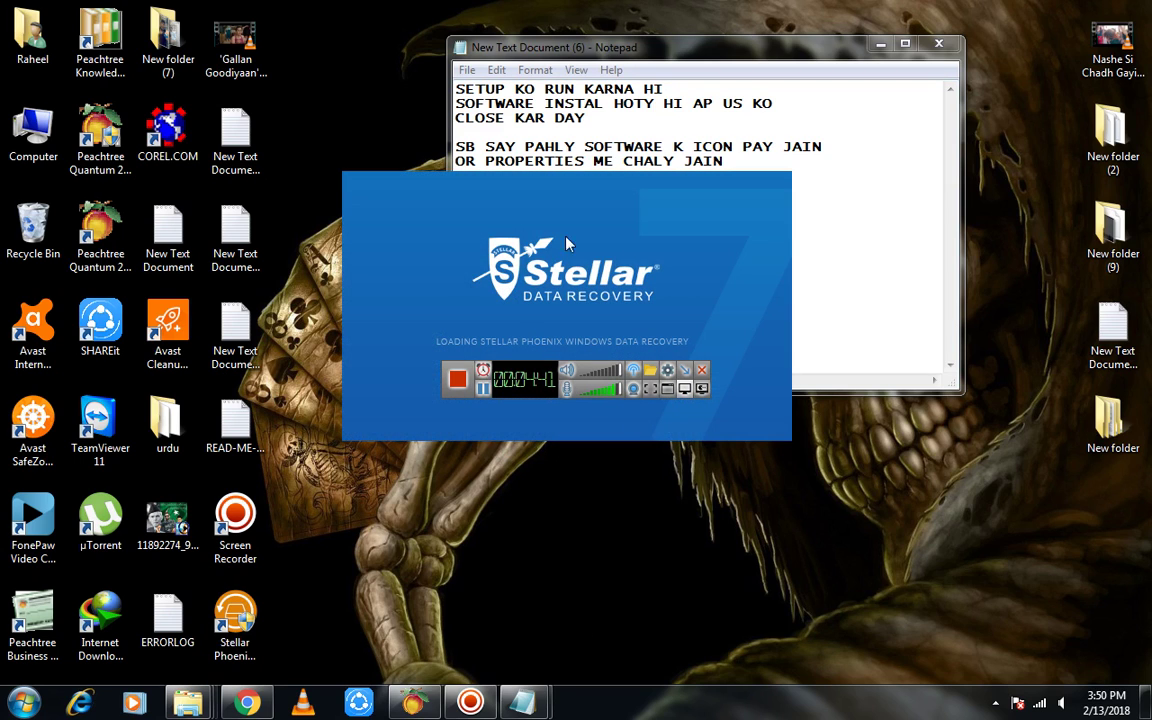
pyautogui.moveTo(530, 375); pyautogui.dragTo(455, 555)
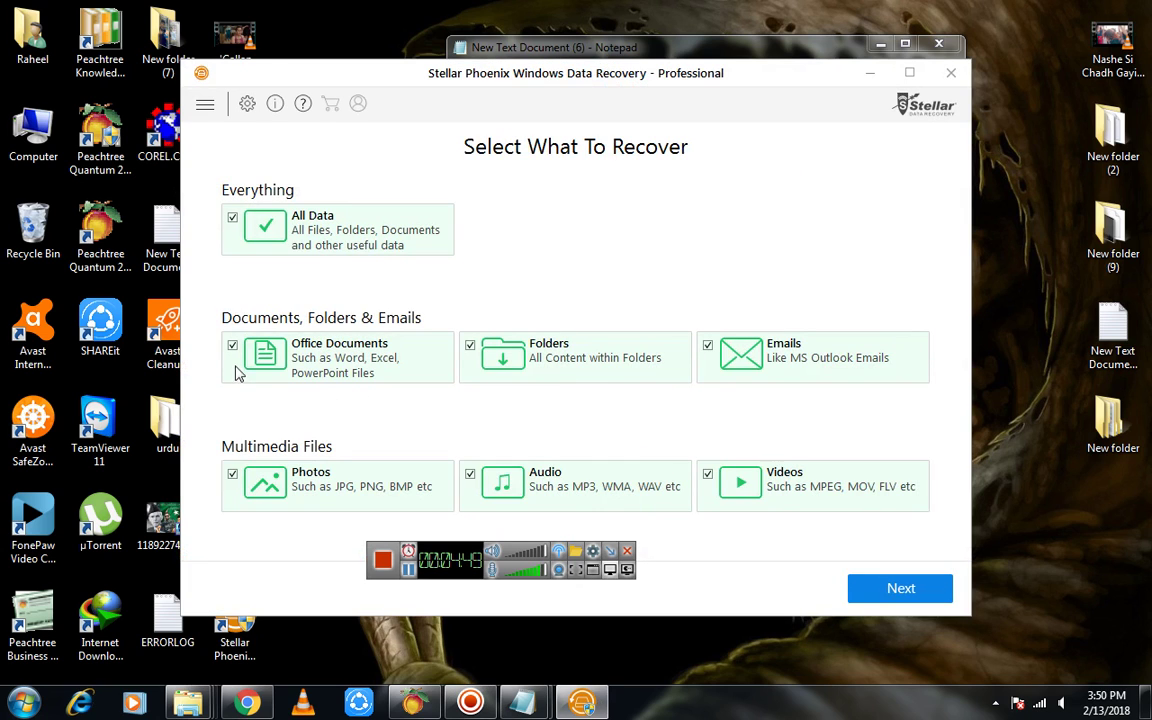
# Type the caption 'AB HUM IS PAR FULLY RECOVERY KAR SAKTY HAIN', then begin 'AGR KISI KO YE SOFTWARE CHAHIYE HO TAO' and 'MUJH KO MAIL KARY'
pyautogui.click(712, 47)
pyautogui.press('Return')
pyautogui.press('Return')
pyautogui.write('AB HUM IS PAR FULLY')
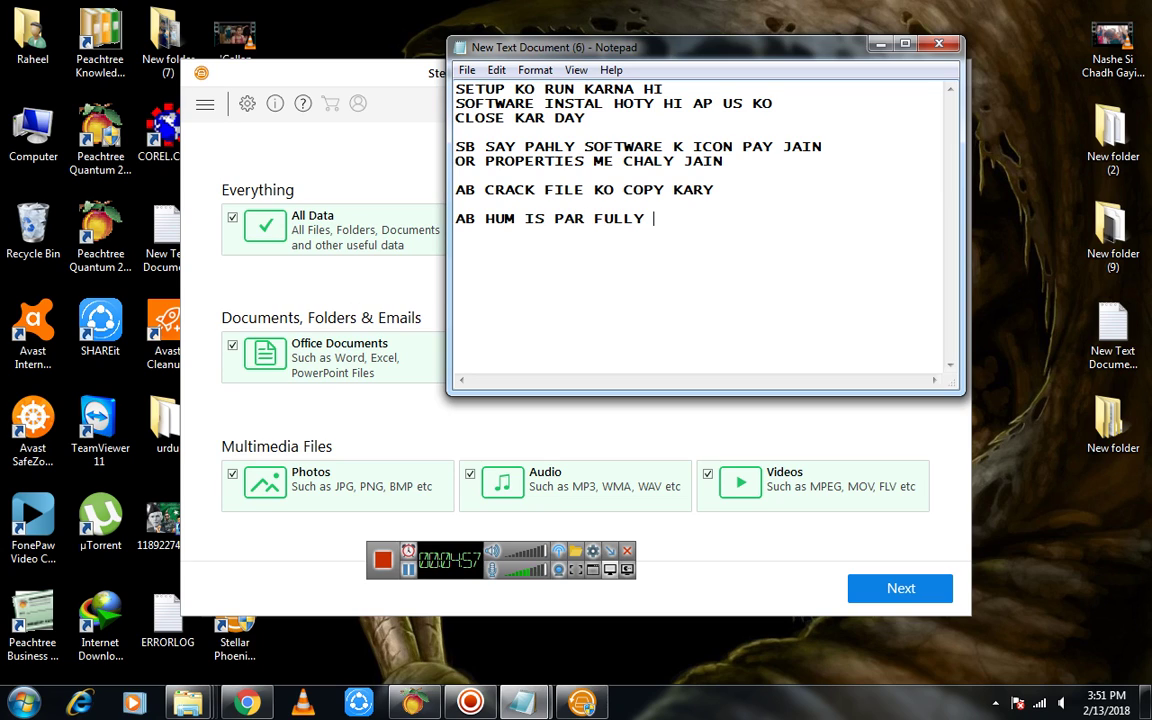
pyautogui.write(' RECOVER')
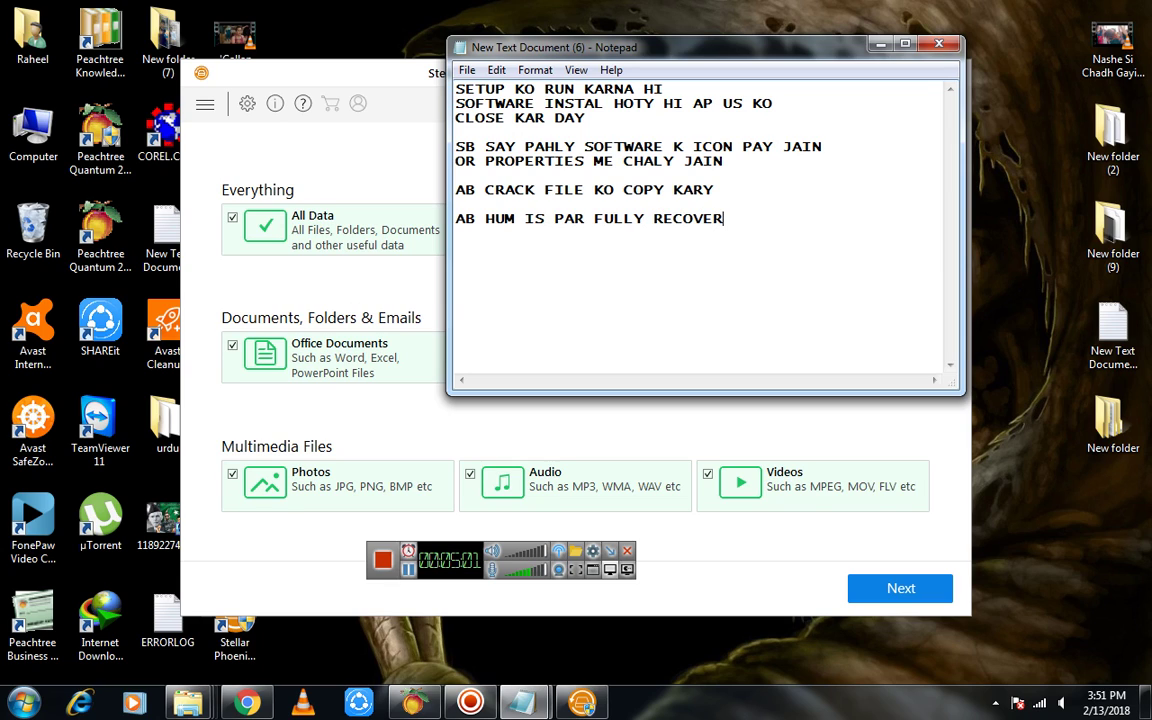
pyautogui.write('Y KAR SAKR')
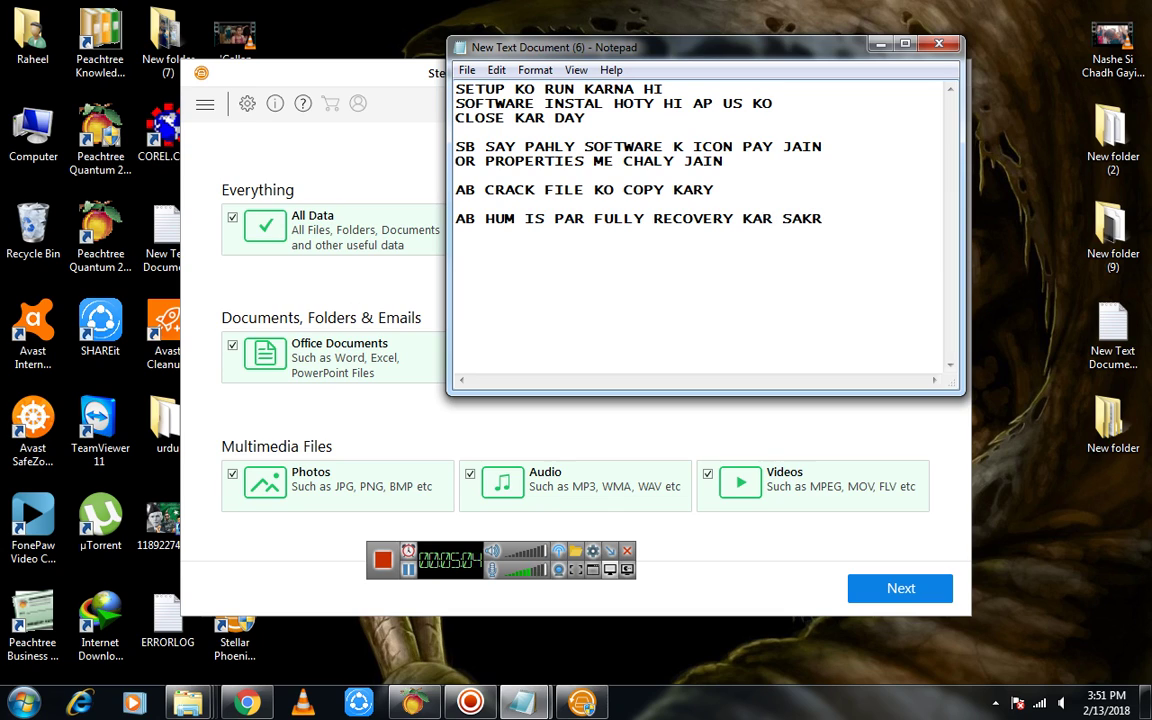
pyautogui.press('BackSpace')
pyautogui.write('TY HAIN  ')
pyautogui.write('AGR KISI KO ')
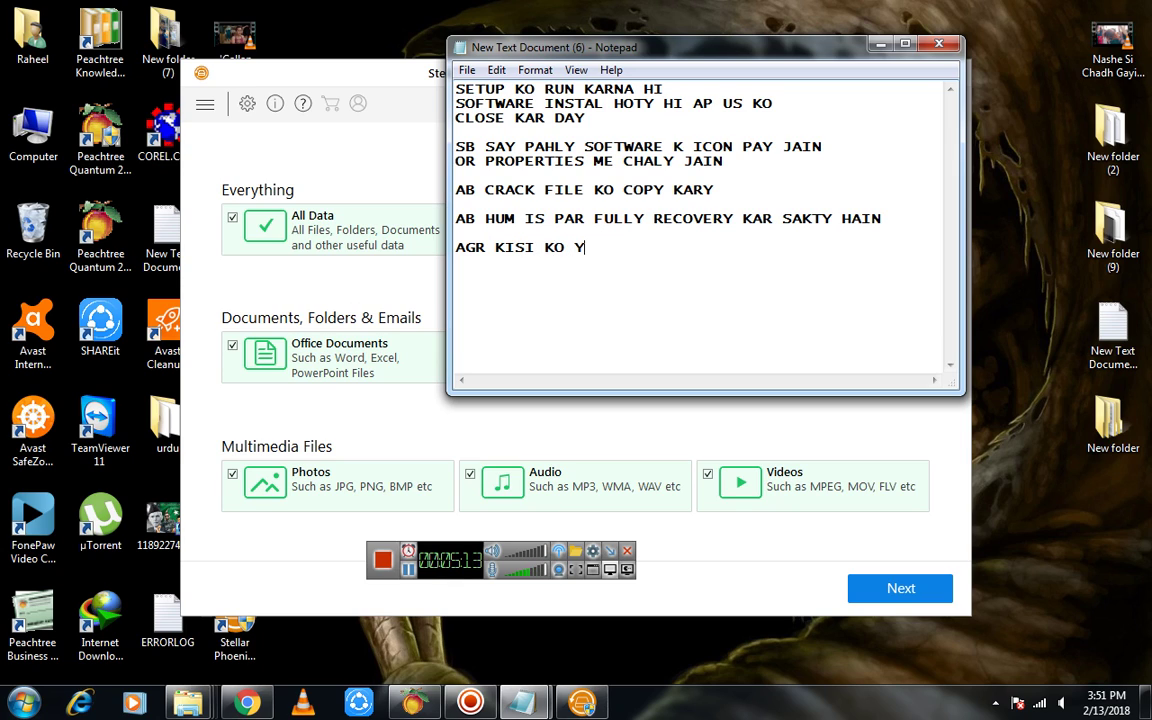
pyautogui.write('YE SOFTWARE CHAHI')
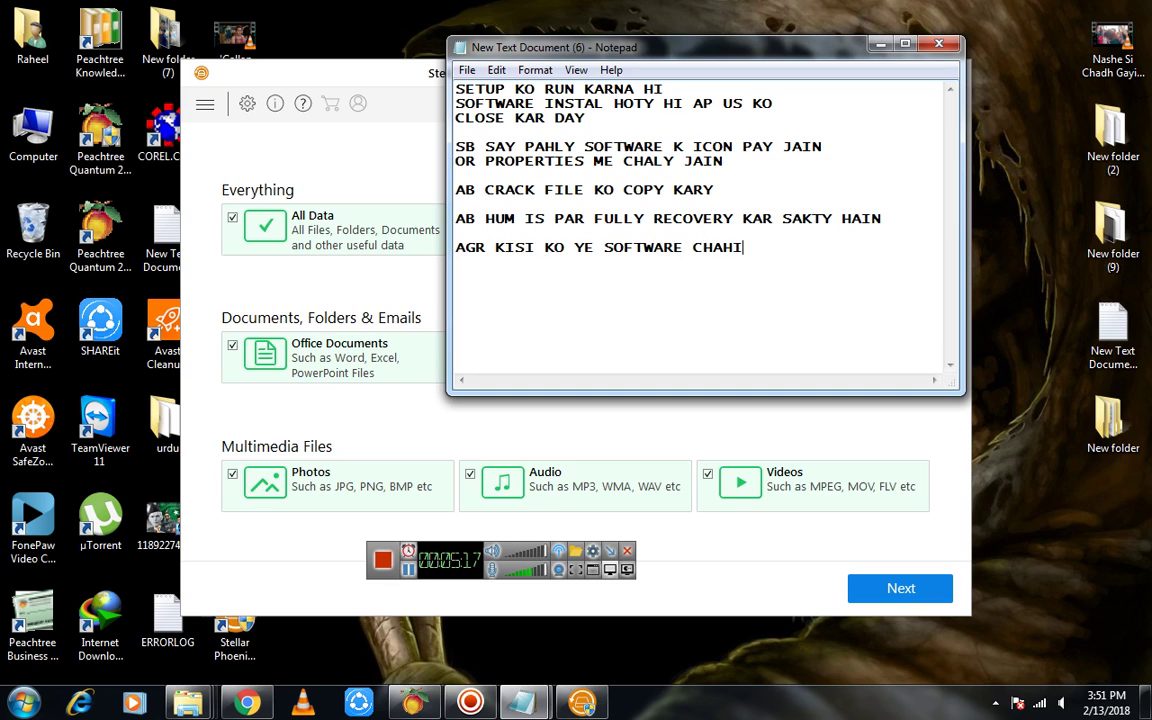
pyautogui.write('YE HO TAO')
pyautogui.press('Return')
pyautogui.write('MUJH KO MAIL KA')
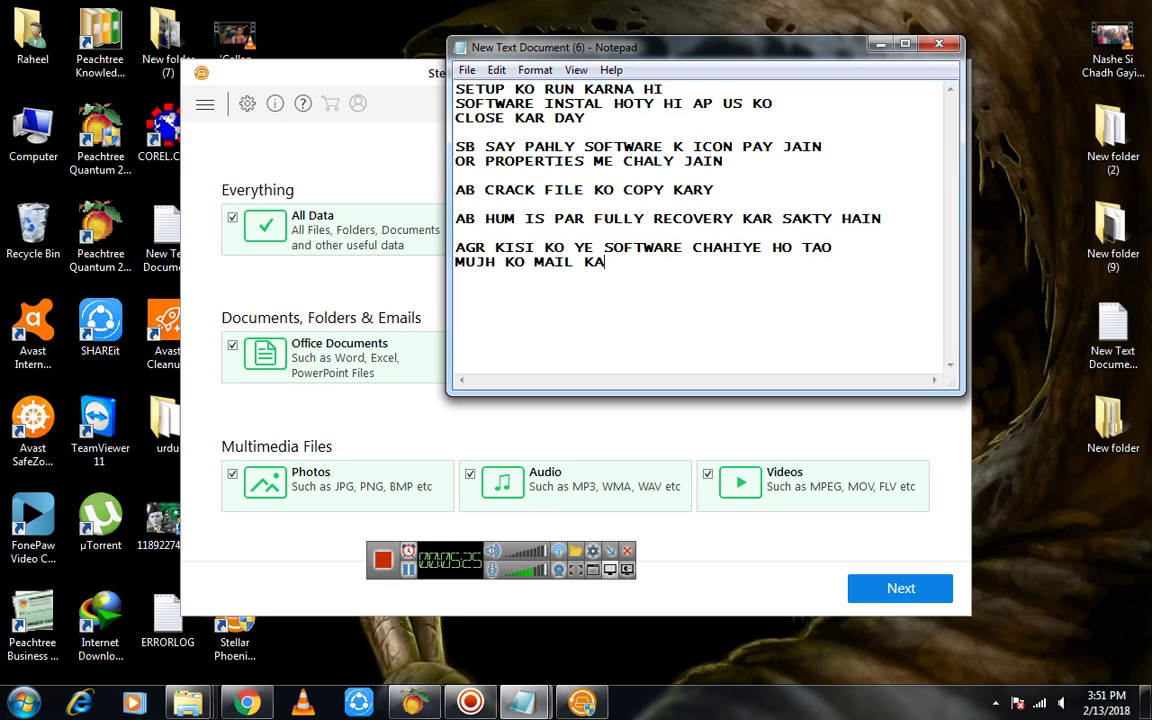
pyautogui.write('RY MERE CHANE')
# Complete 'MERE CHANNEL KO SUBSCRIBE KARY OR COMMENT KARY' and begin the 'KOI BHI SOFT WARE CHAHIYE HO TAO MUJH KO MAIL' line
pyautogui.press('BackSpace')
pyautogui.write('NEL KO ')
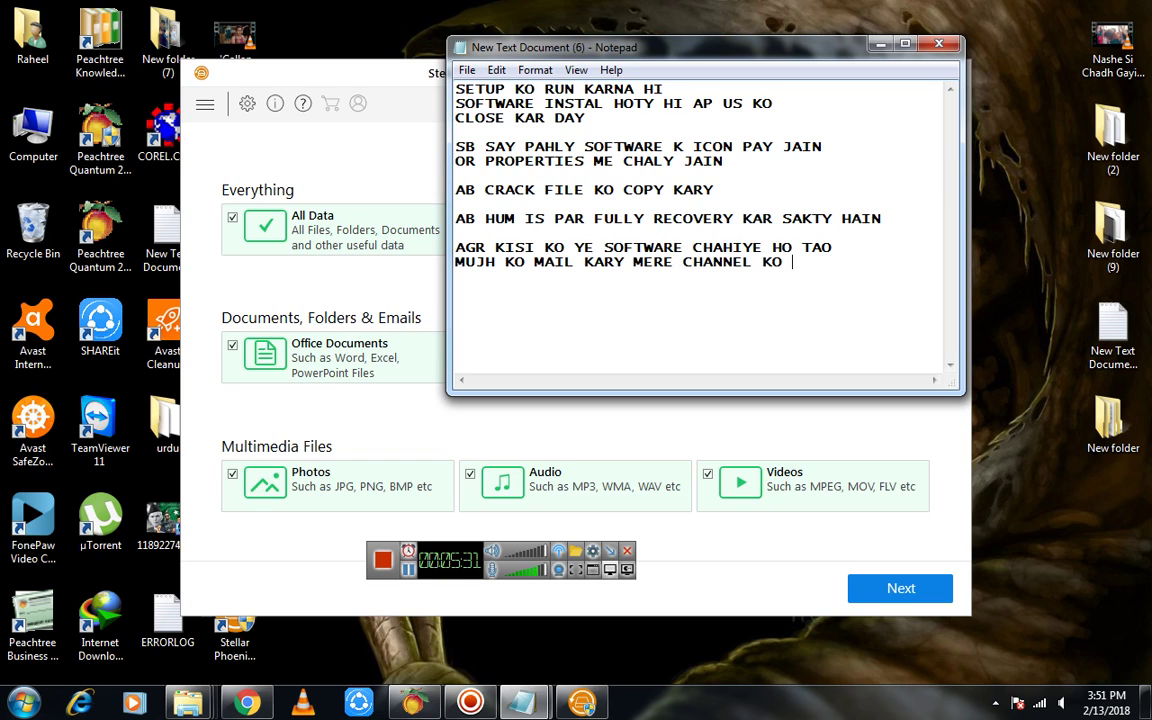
pyautogui.write('SUBSCRIBE KARY OR ')
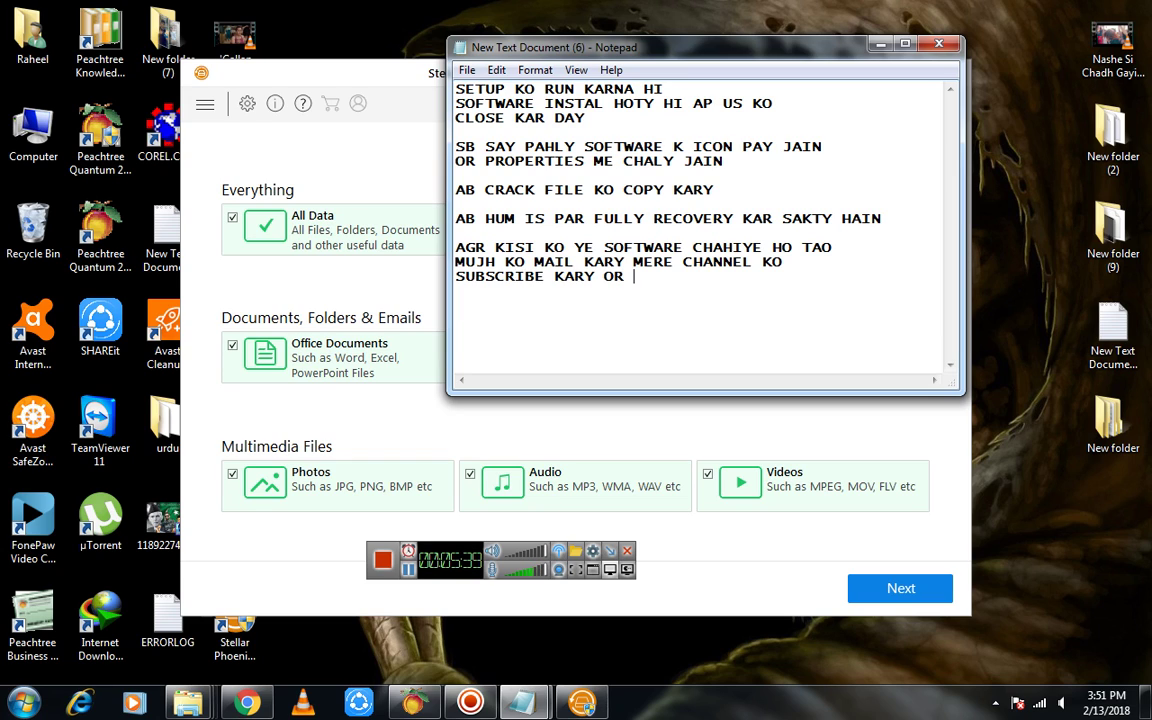
pyautogui.write('COMMENT KARY')
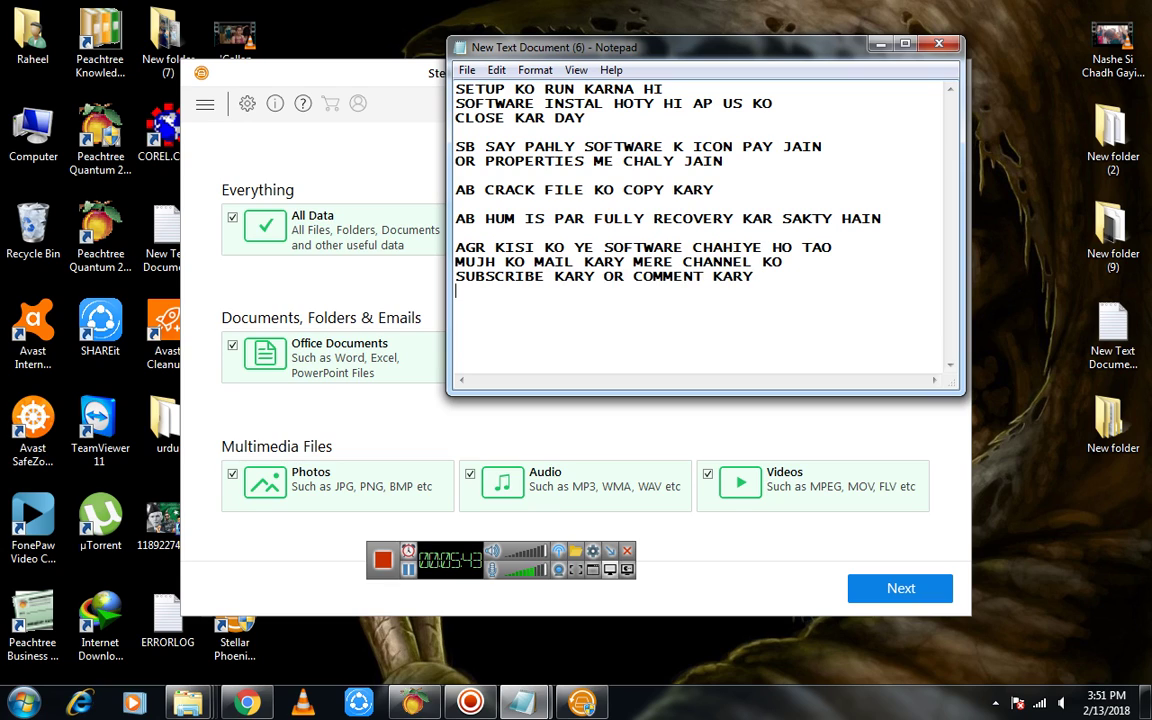
pyautogui.press('Return')
pyautogui.write('KOI BHI SOFT')
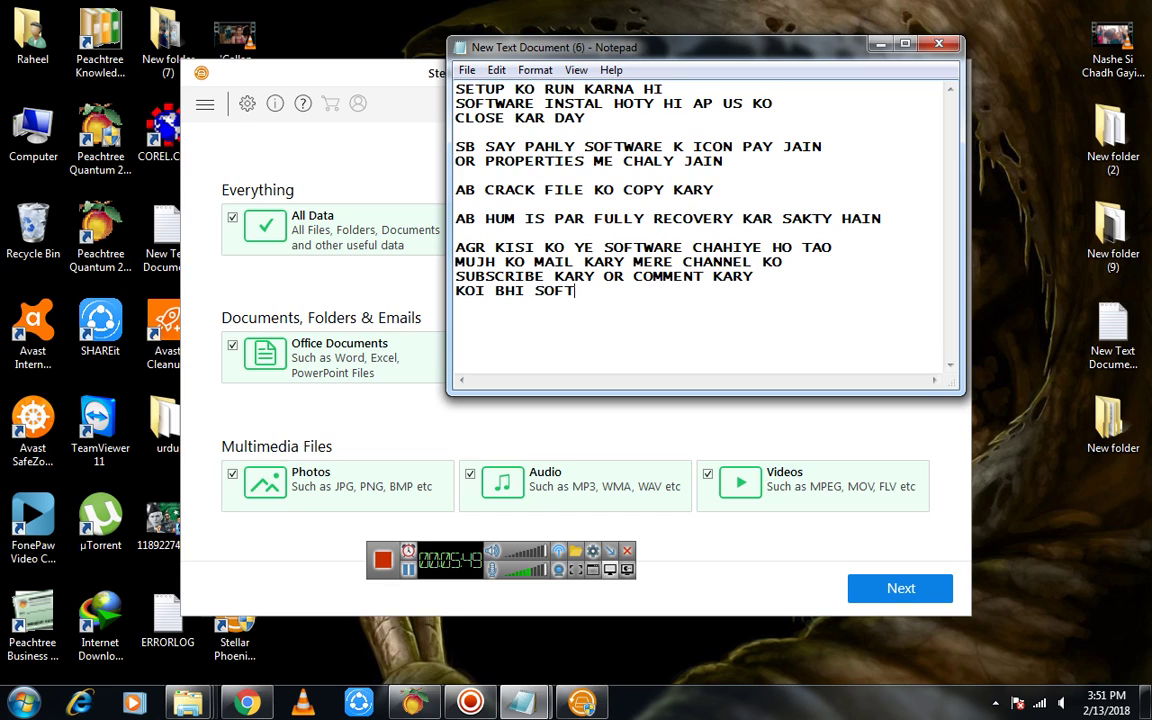
pyautogui.write(' WARE CHAHIYE')
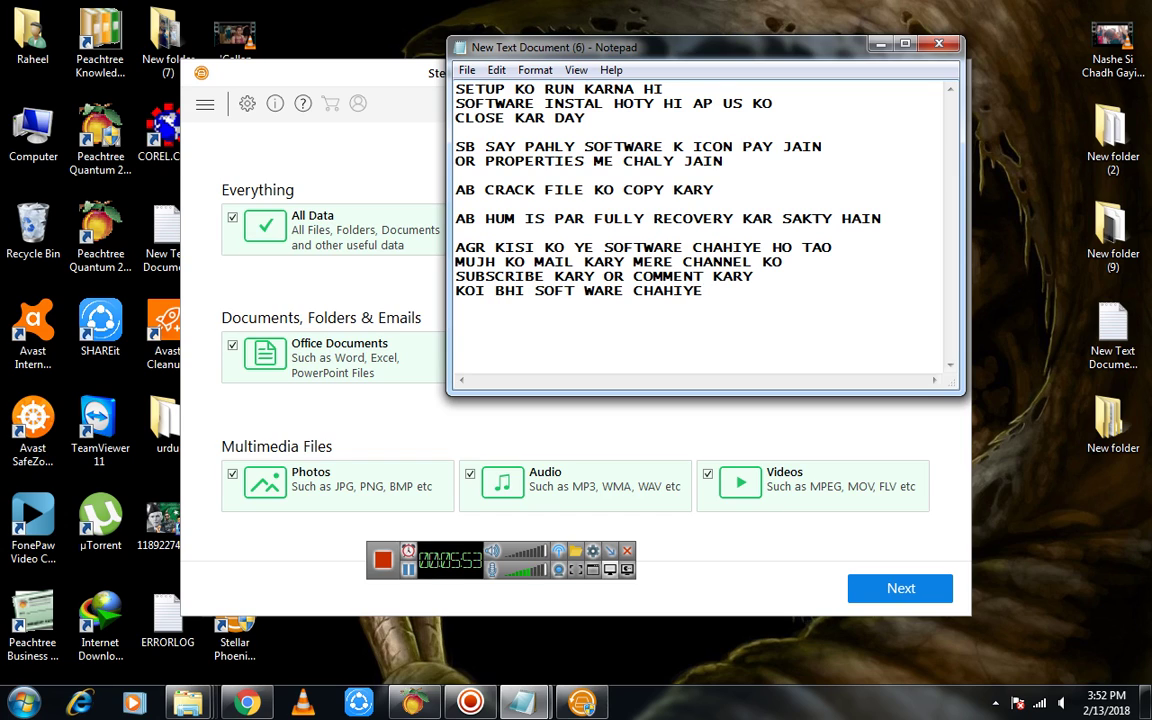
pyautogui.write(' HO TAO MUJH KO MAIL')
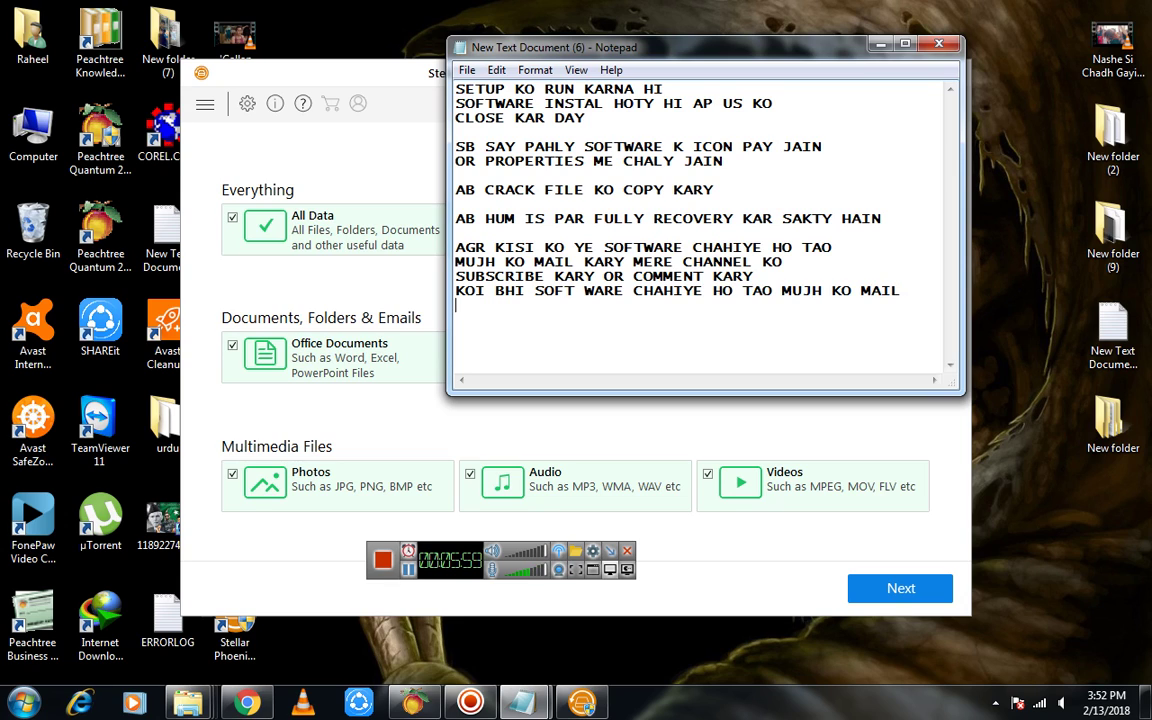
# Add the lines 'KAR DAY' and 'ME WO SOFTWARE REGISTERD PROVIDE KARU GA THANKS' to the captions
pyautogui.press('Return')
pyautogui.write('KAR DAY')
pyautogui.press('Return')
pyautogui.write('ME ')
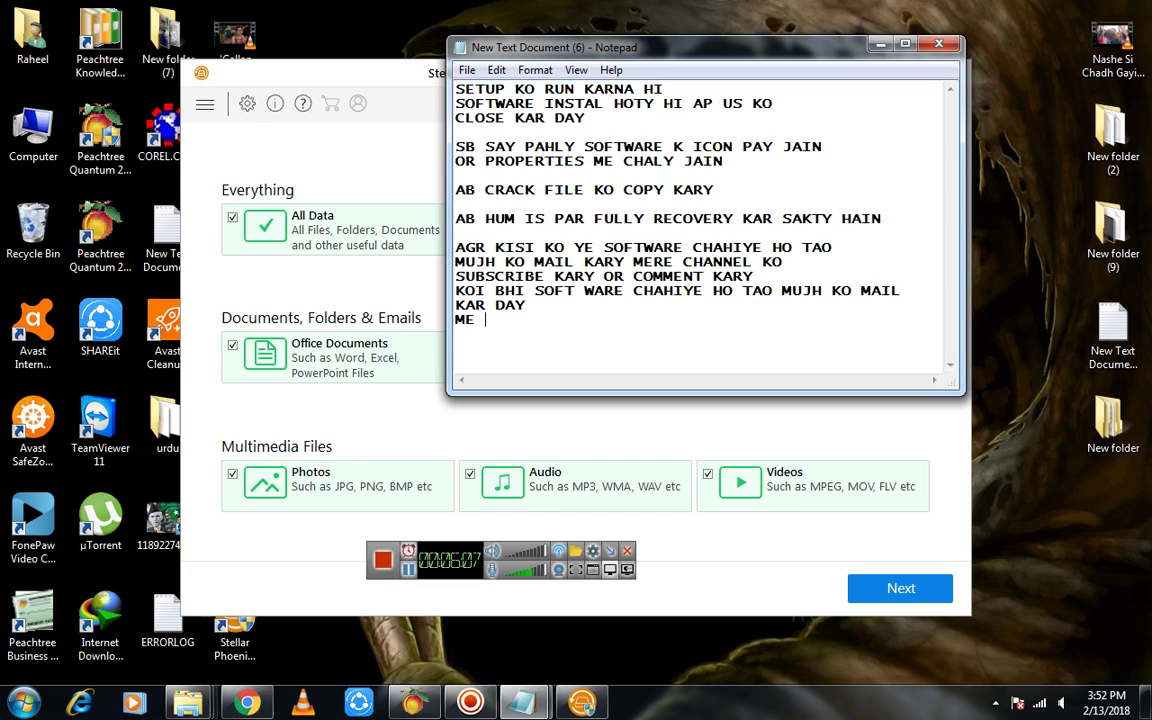
pyautogui.write('WO SOFTWARE')
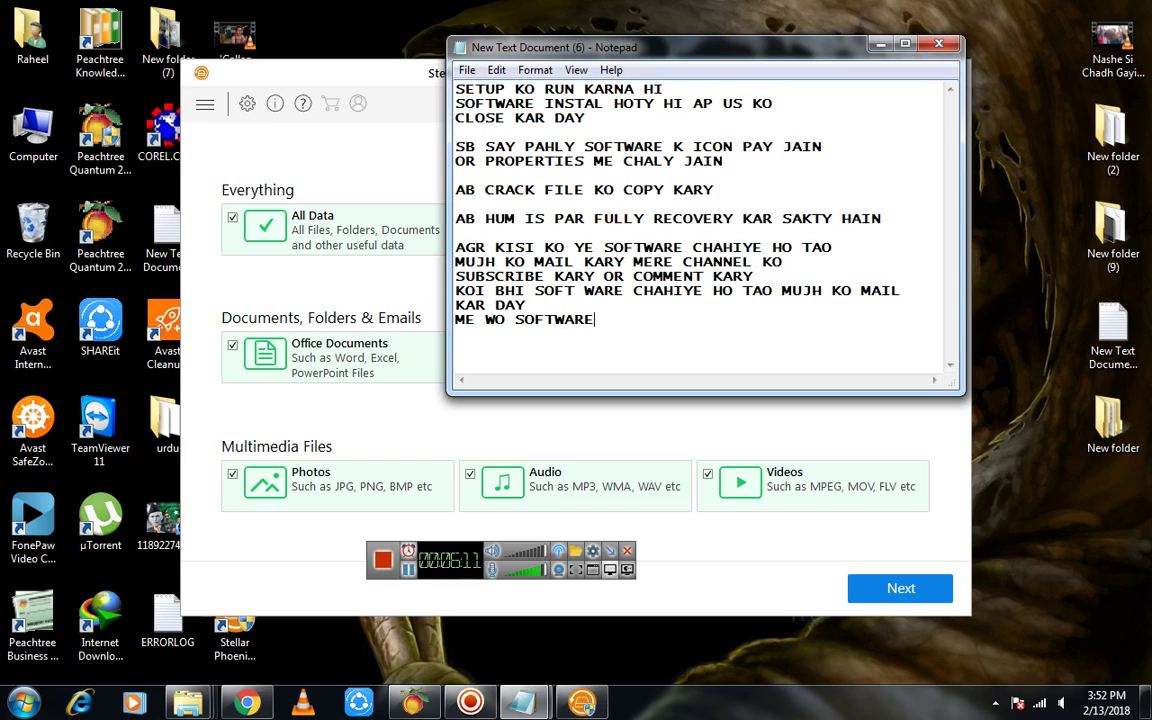
pyautogui.write(' REGISTERD ')
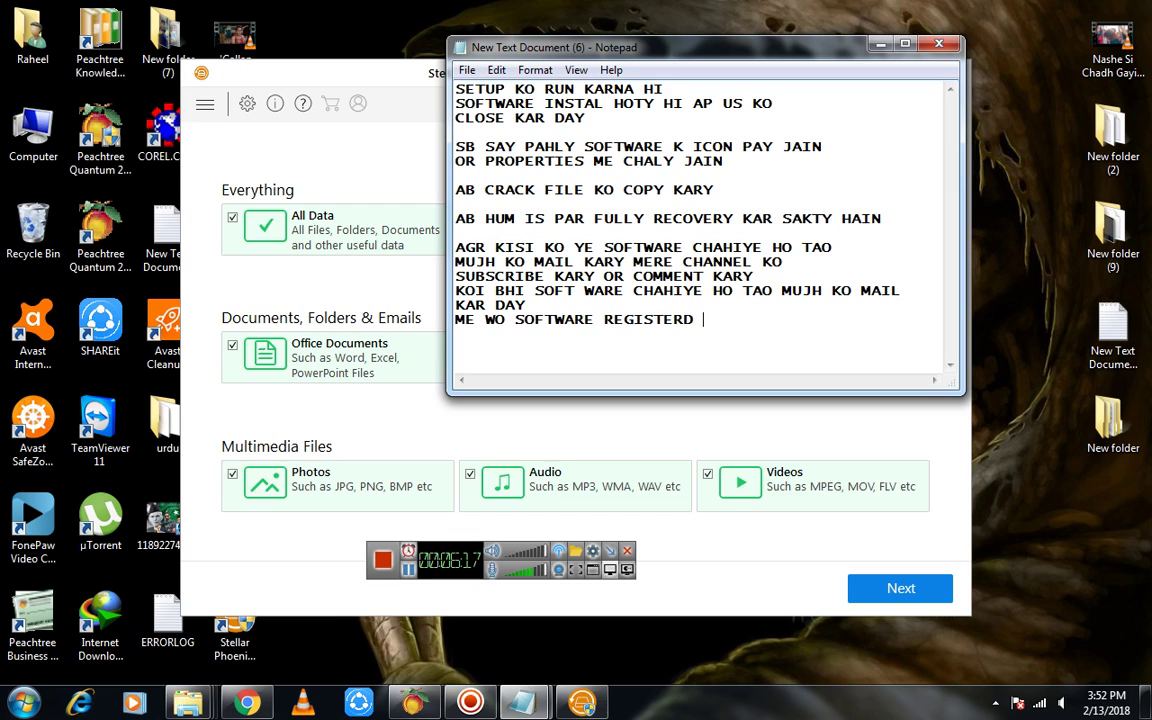
pyautogui.write('PROVIDE KARU GA THANKS')
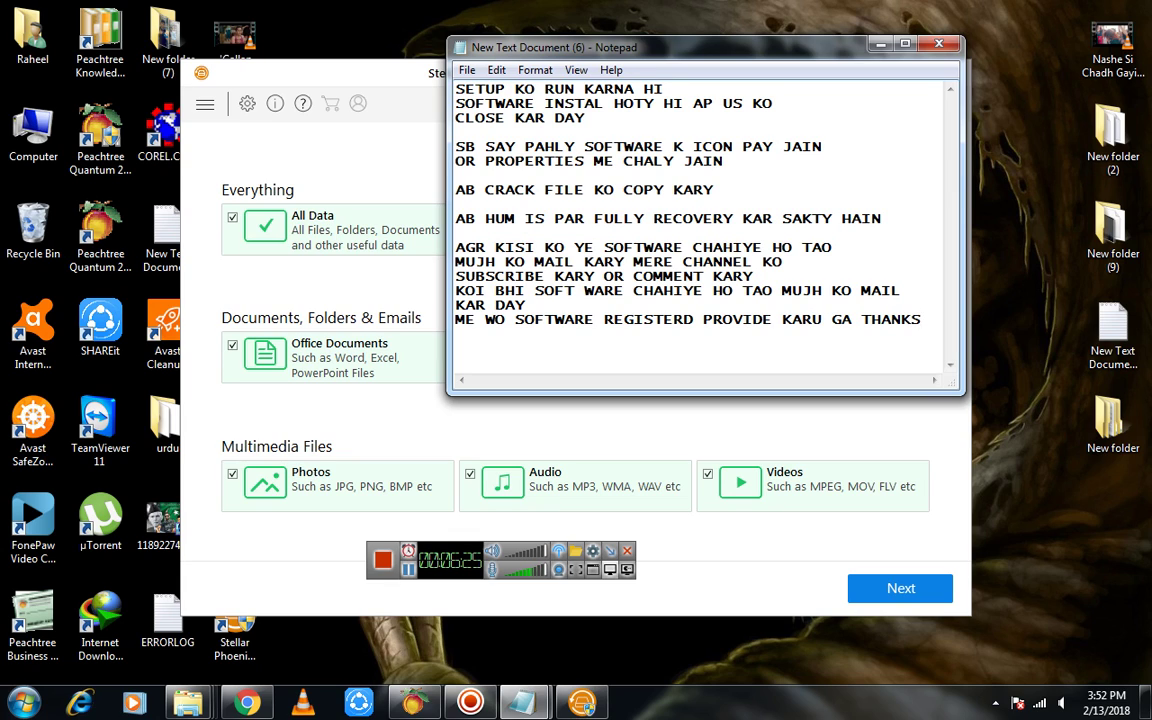
# Add the author's contact e-mail address and a closing 'THANKS' line below it
pyautogui.press('Return')
pyautogui.press('Return')
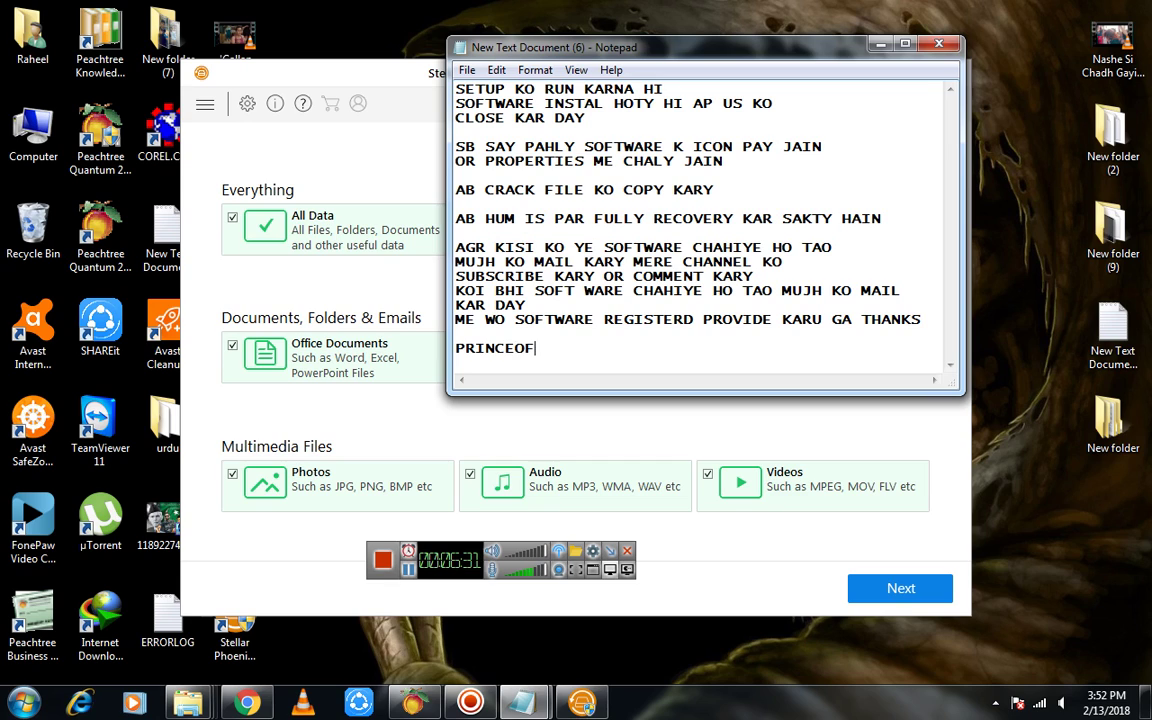
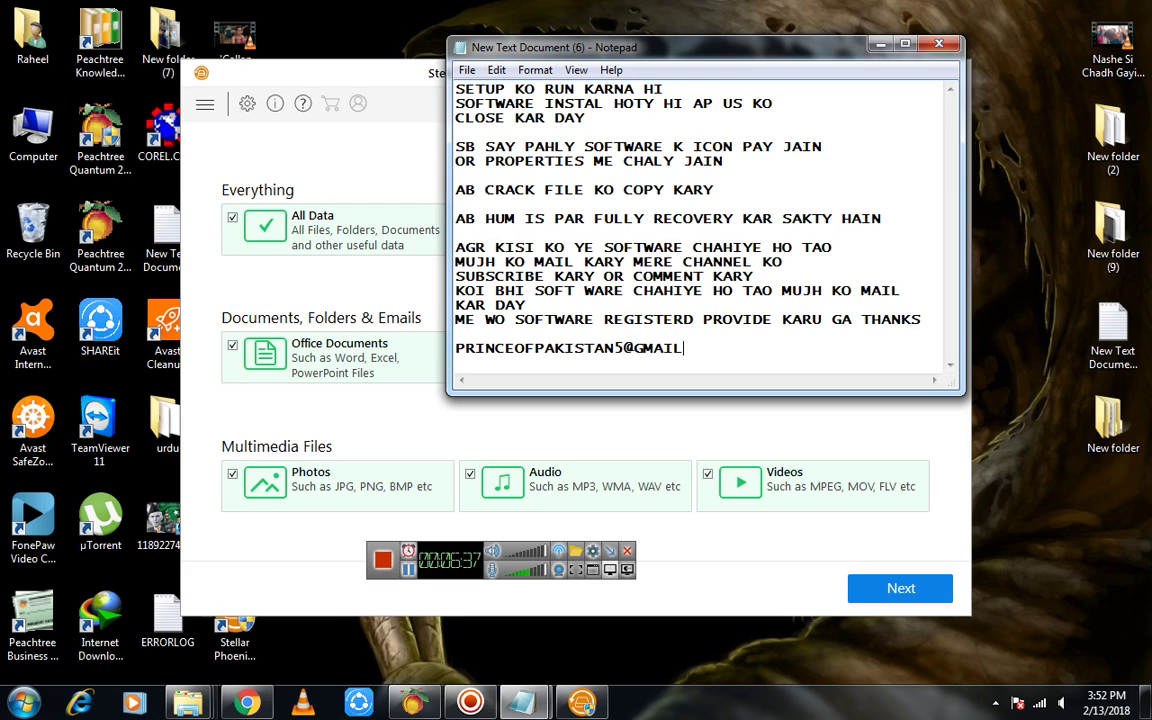
pyautogui.moveTo(783, 55); pyautogui.dragTo(677, 87)
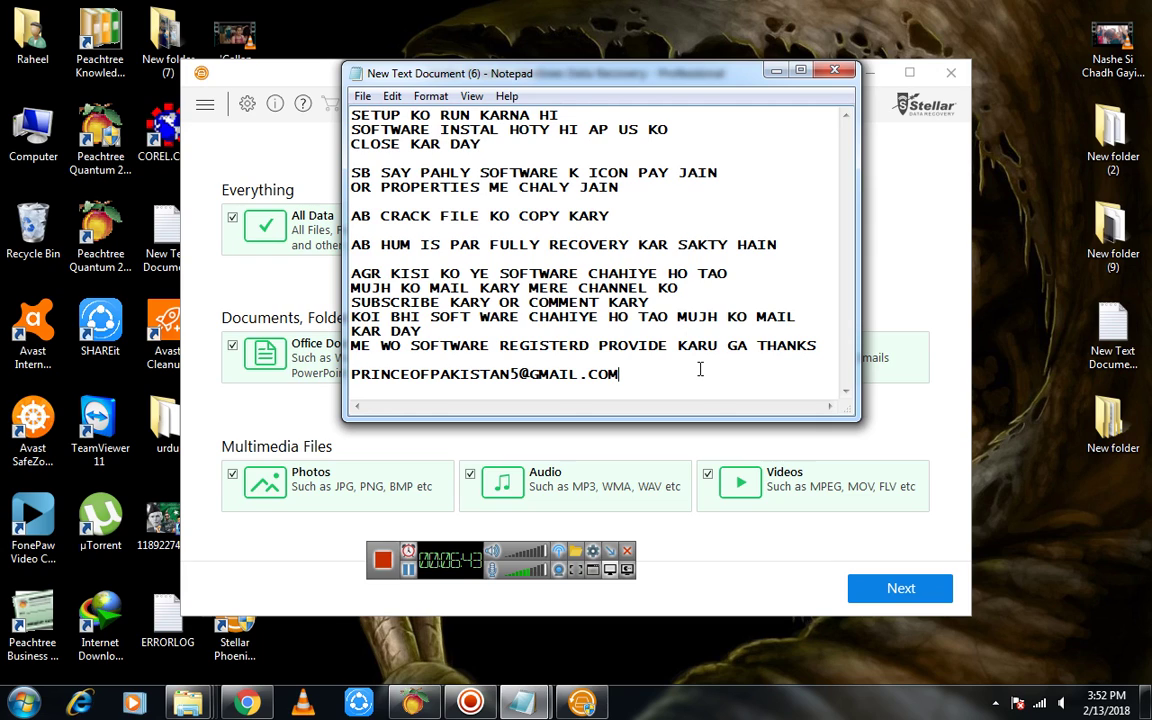
pyautogui.press('Return')
pyautogui.write('THANKS')
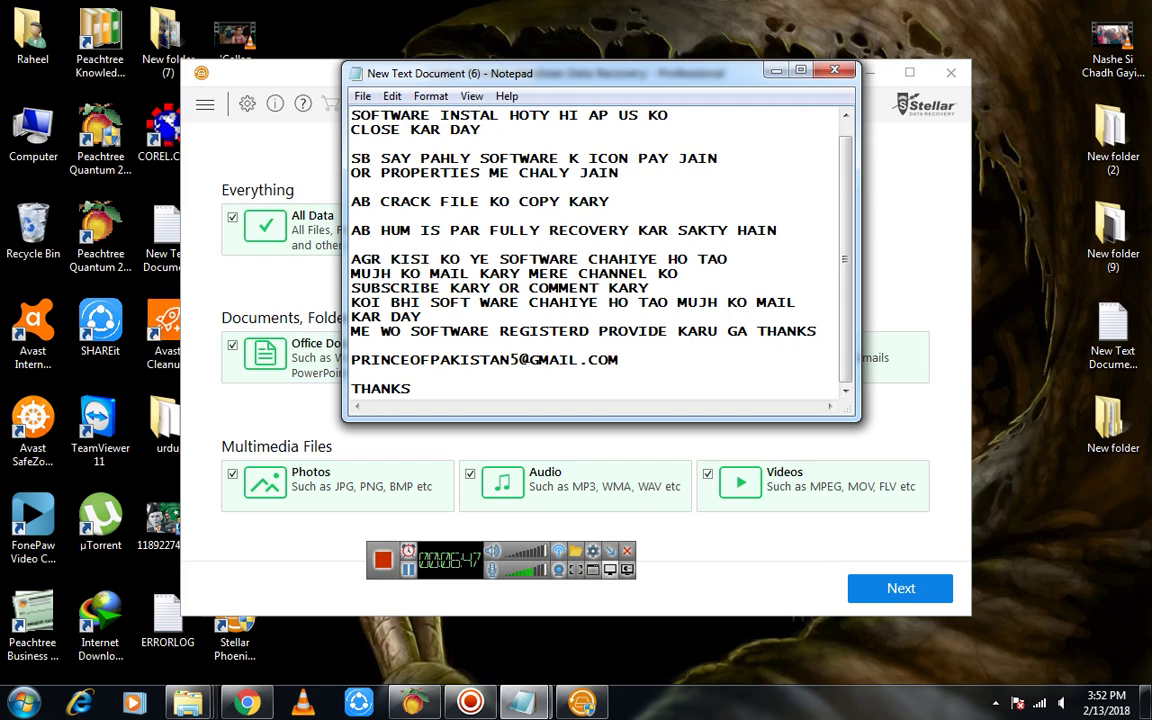